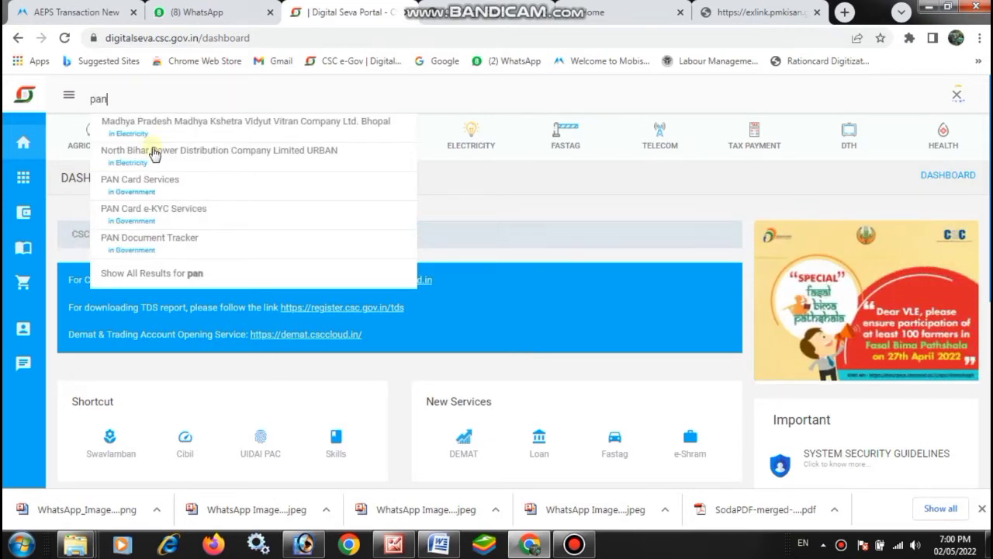
Step: Open PAN Card e-KYC Services from the dashboard search results for 'pan'
left_click(153, 217)
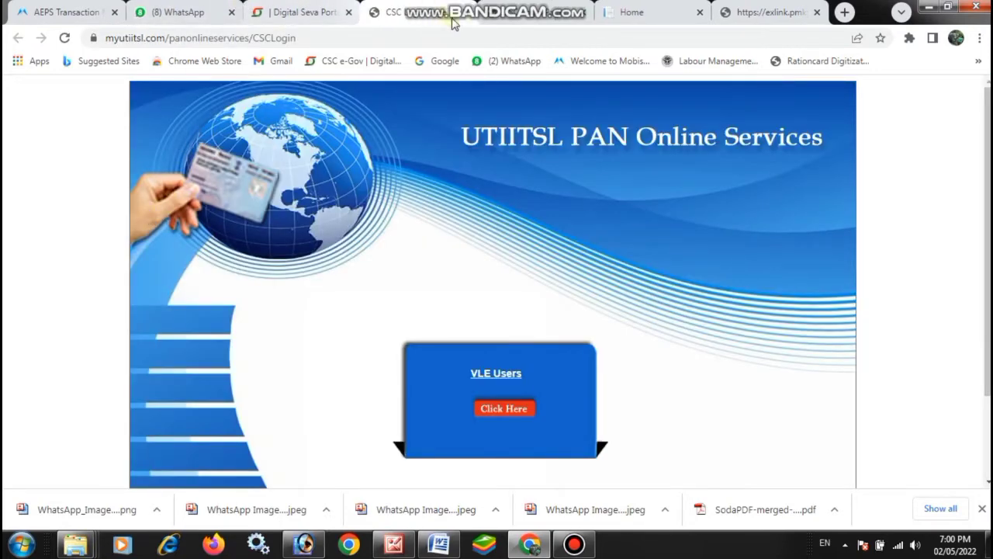
Step: Close the Home tab, enter as a VLE user, and choose Apply New PAN > Application for New PAN 49A
left_click(583, 12)
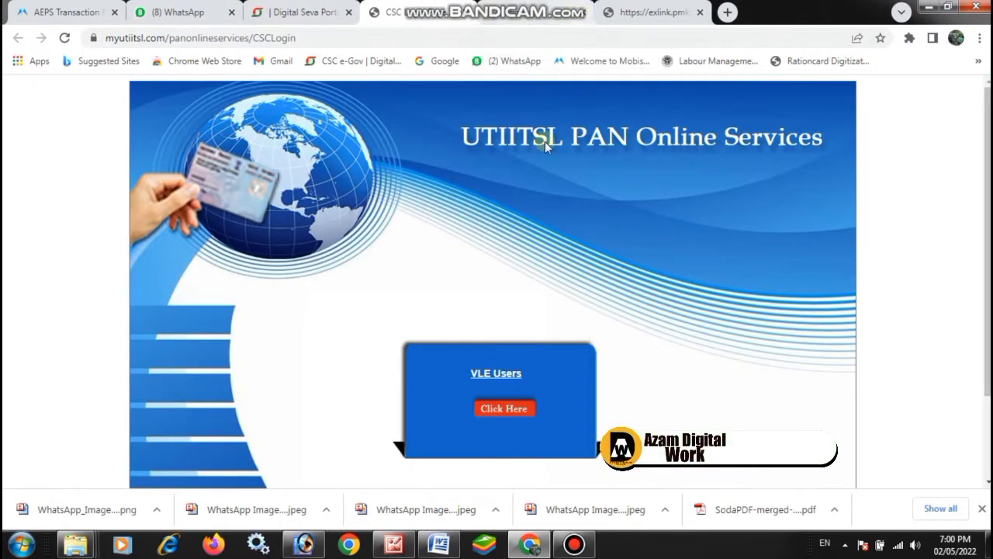
left_click(502, 409)
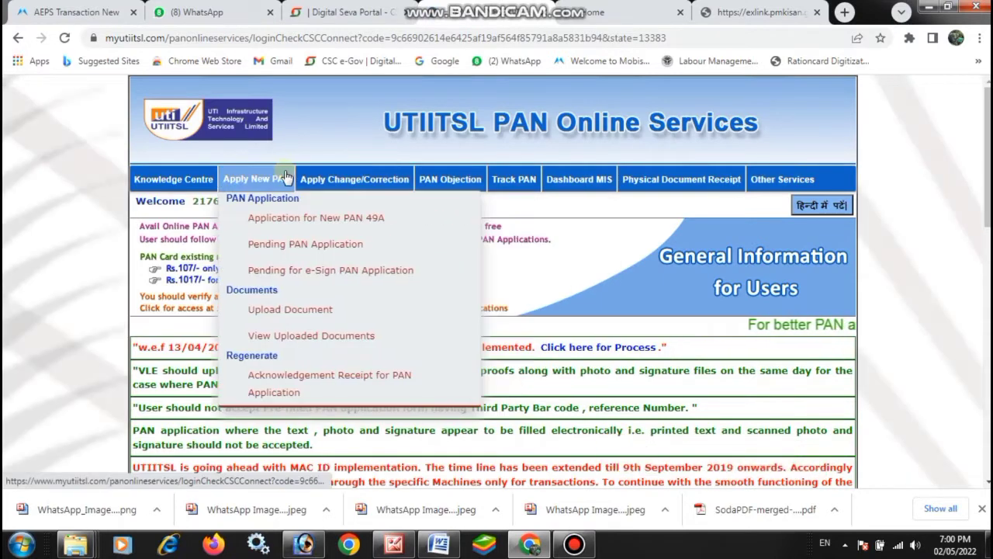
mouse_move(355, 179)
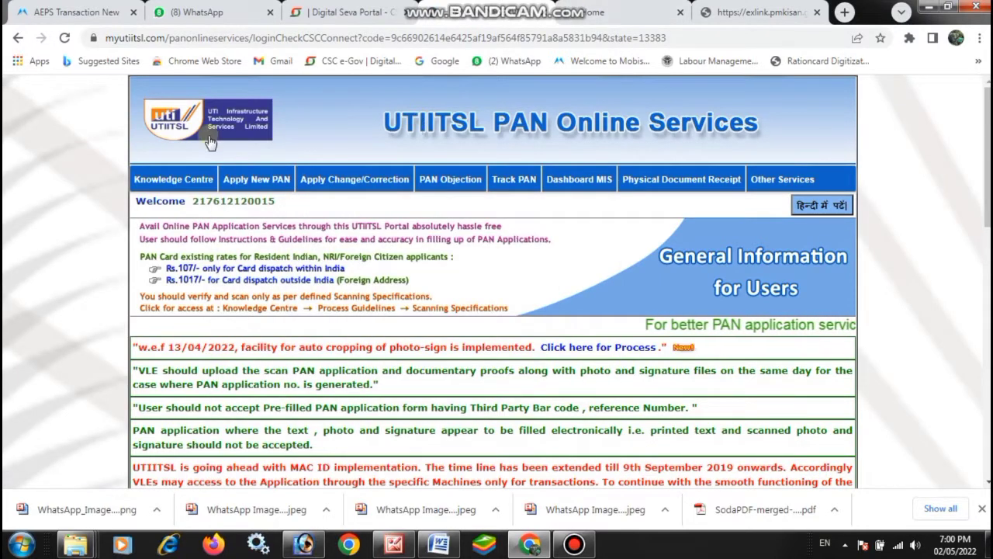
mouse_move(239, 194)
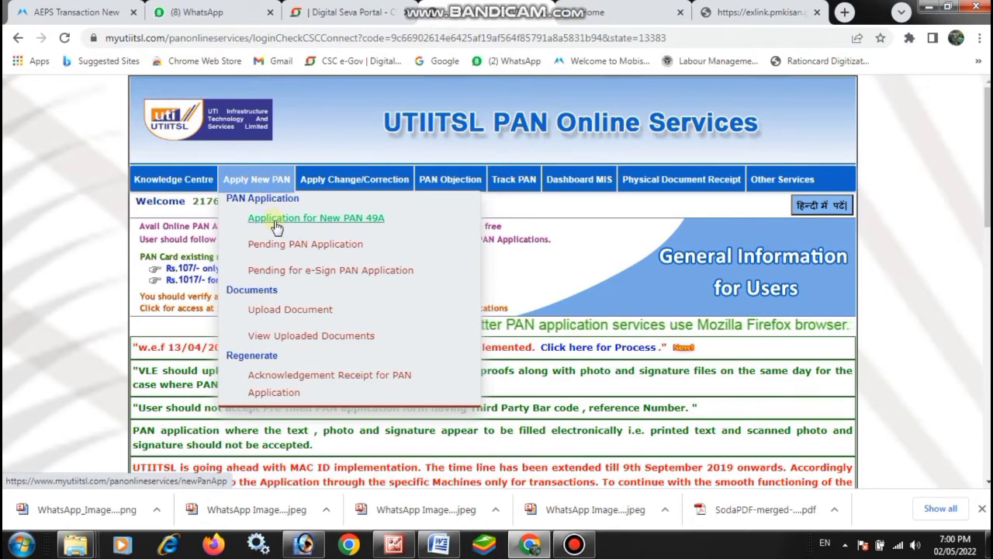
left_click(336, 220)
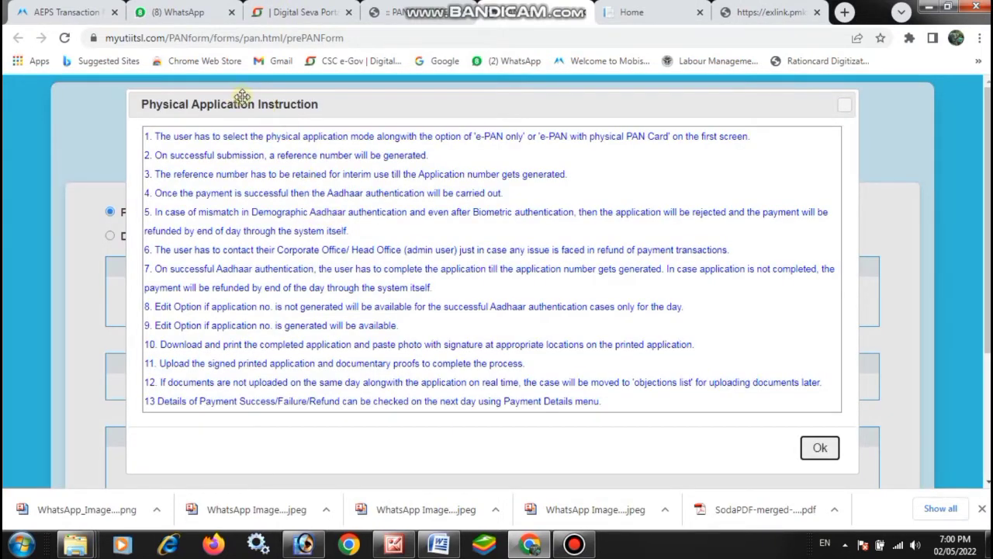
Step: Submit Form 49A choices: Individual status, No to defence/NRI, both physical PAN card and e-PAN
left_click(820, 450)
left_click(543, 294)
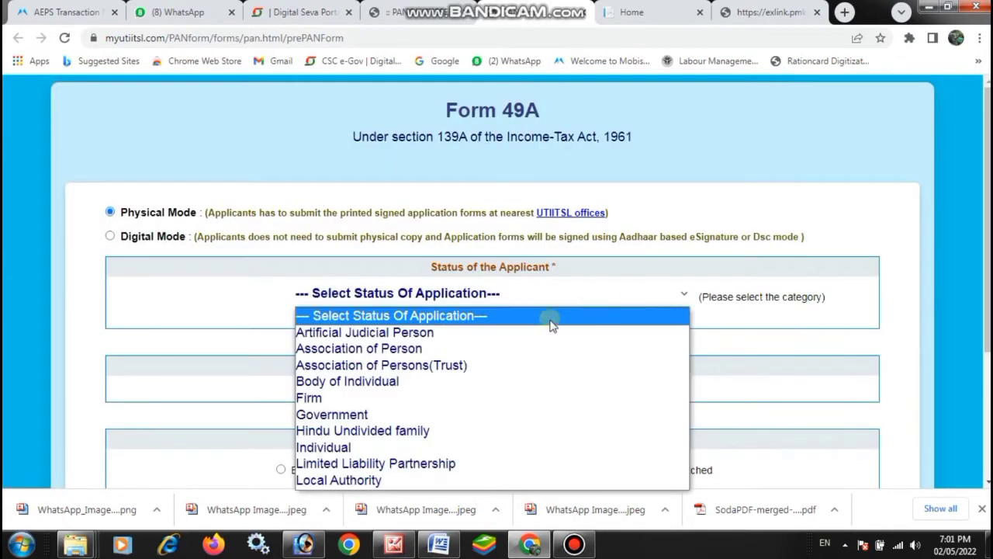
left_click(334, 449)
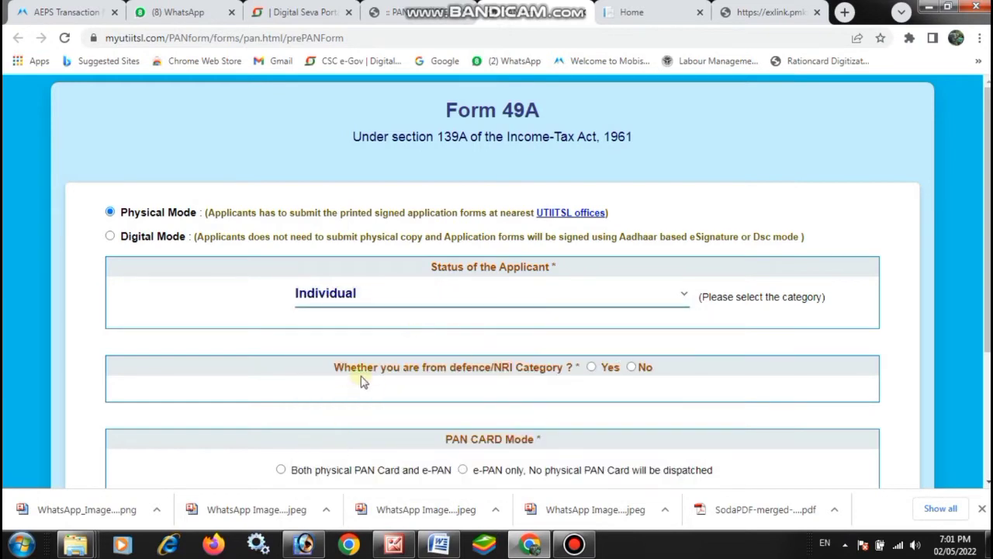
left_click(632, 368)
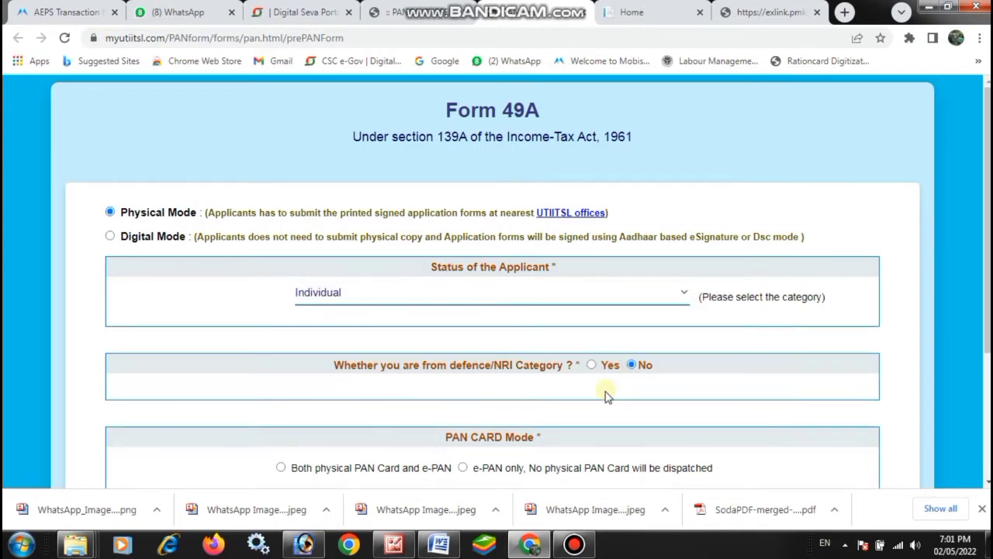
scroll(607, 396, "down", 1)
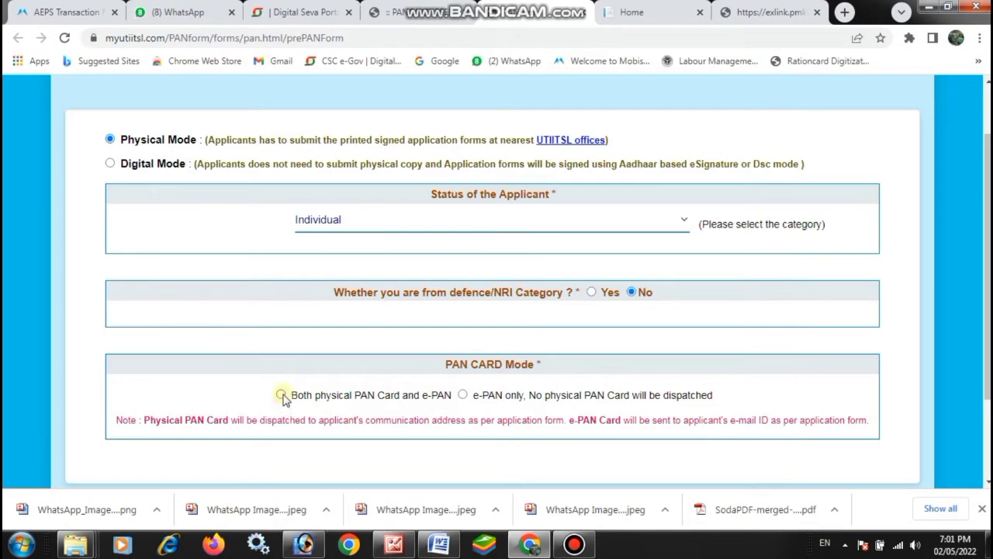
left_click(282, 395)
scroll(461, 415, "down", 2)
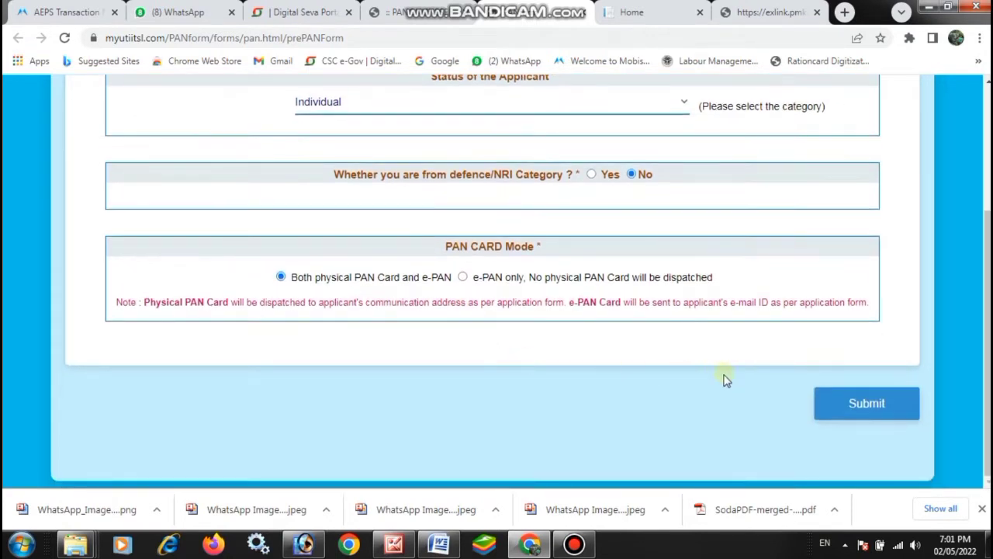
left_click(840, 401)
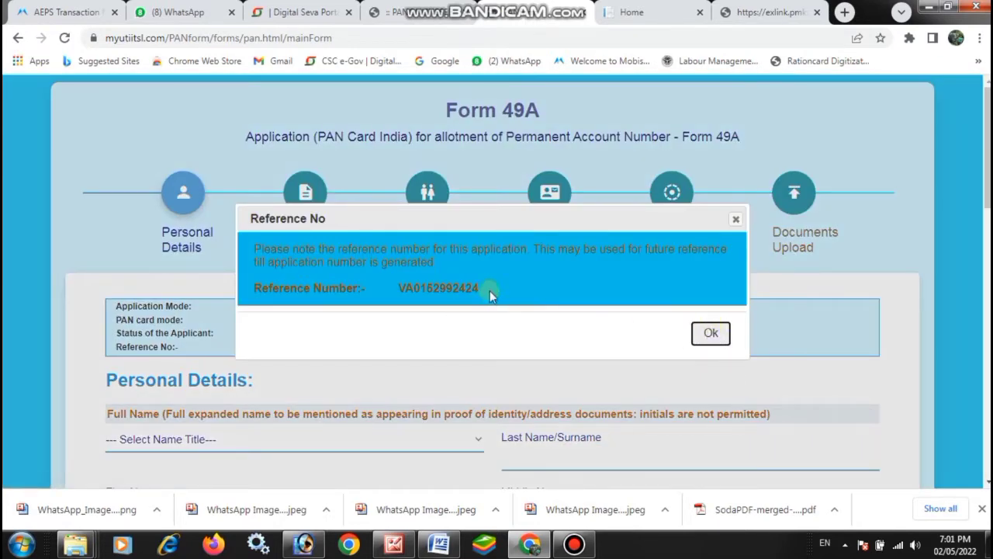
Step: Note the issued reference number, dismiss the notice, and set the name title to SHRI
left_click_drag(490, 290, 390, 301)
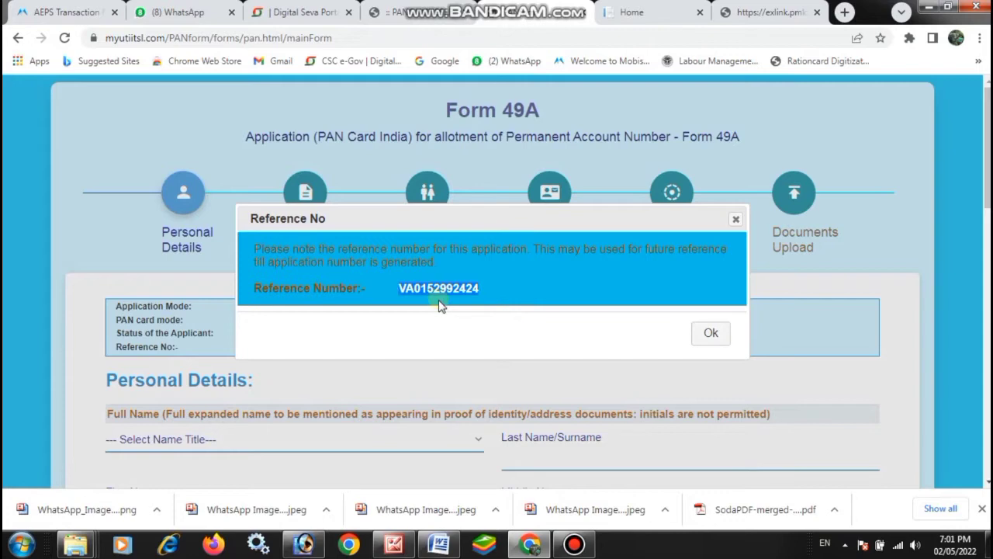
left_click(709, 334)
scroll(518, 353, "down", 3)
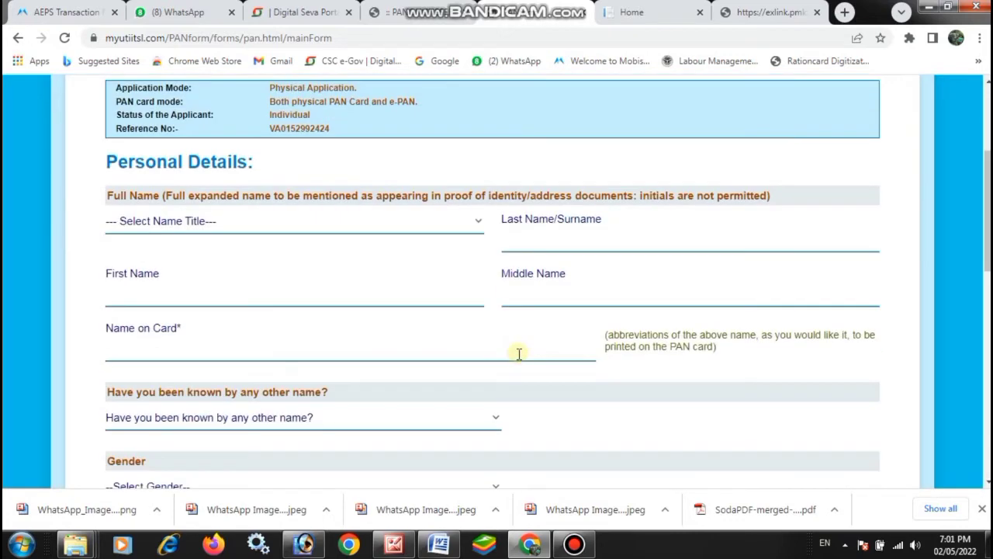
left_click(191, 223)
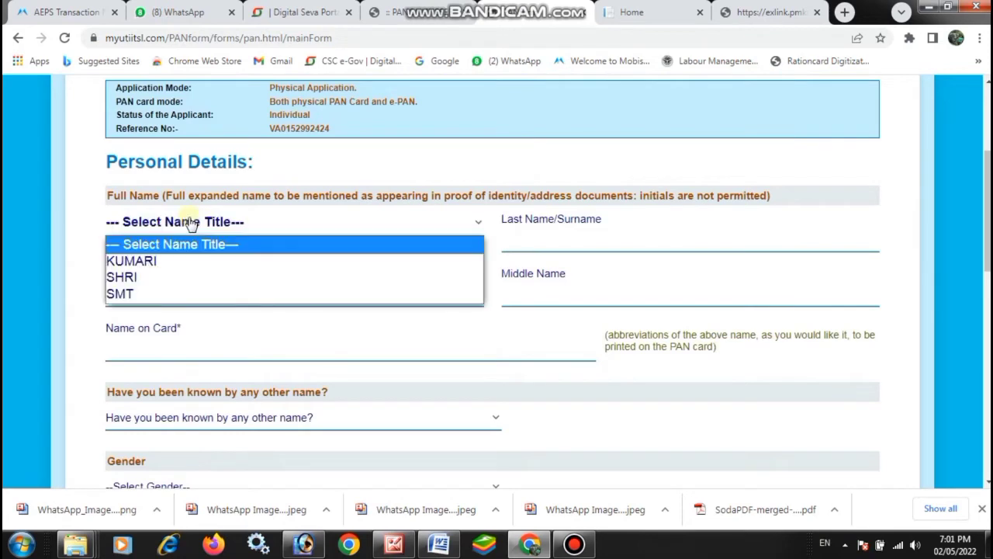
left_click(130, 277)
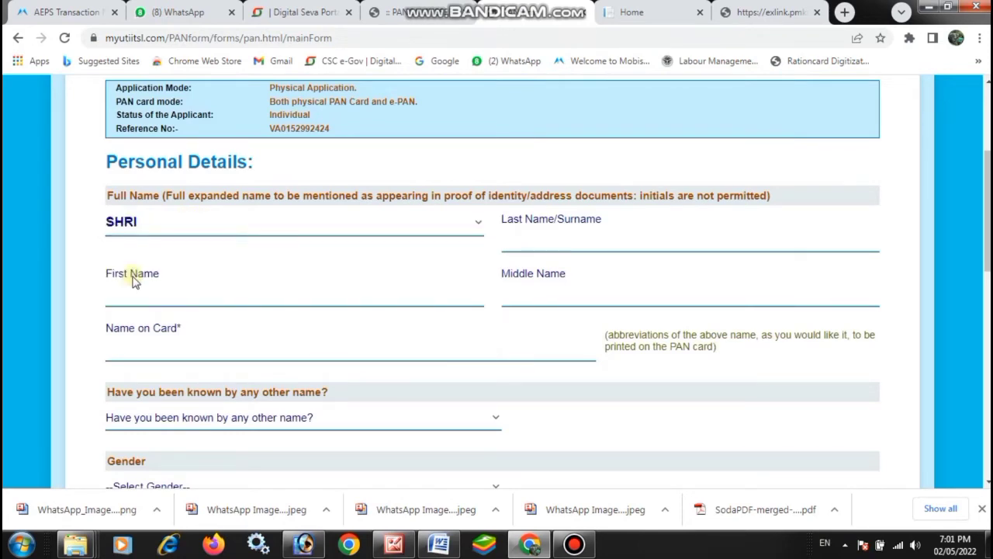
Step: Enter the applicant's surname and card name, and answer NO to being known by another name
left_click(548, 243)
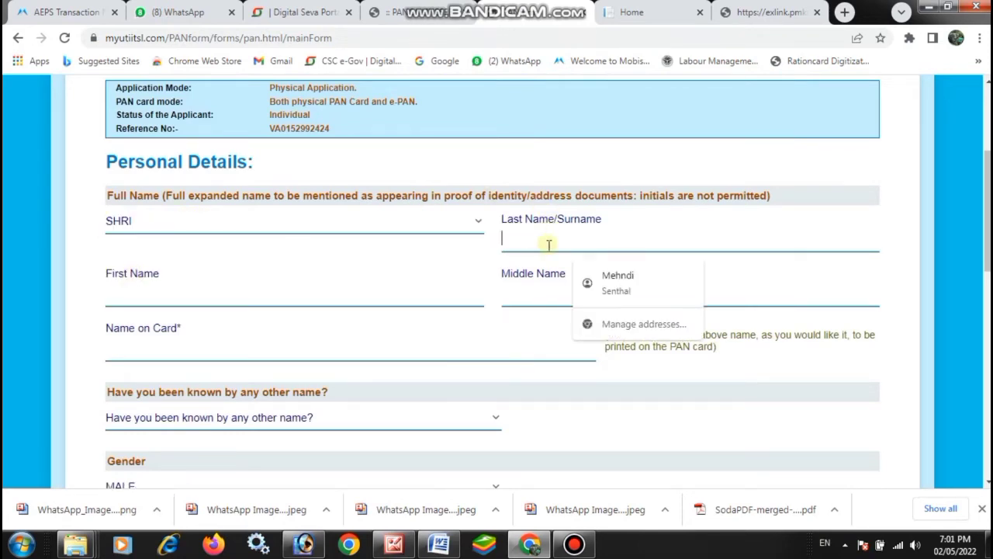
type("AJIM")
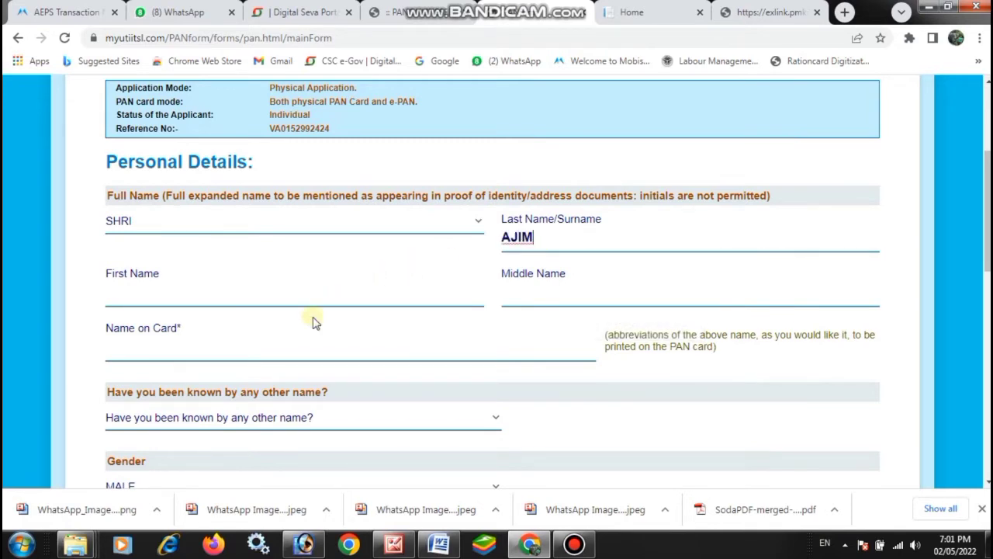
left_click(297, 340)
scroll(313, 273, "down", 1)
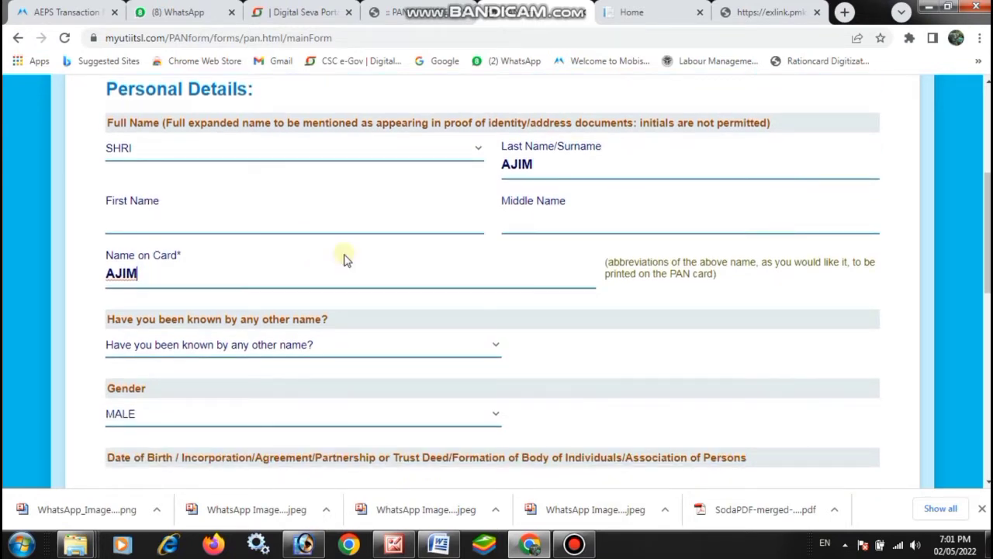
scroll(406, 266, "down", 1)
left_click(408, 273)
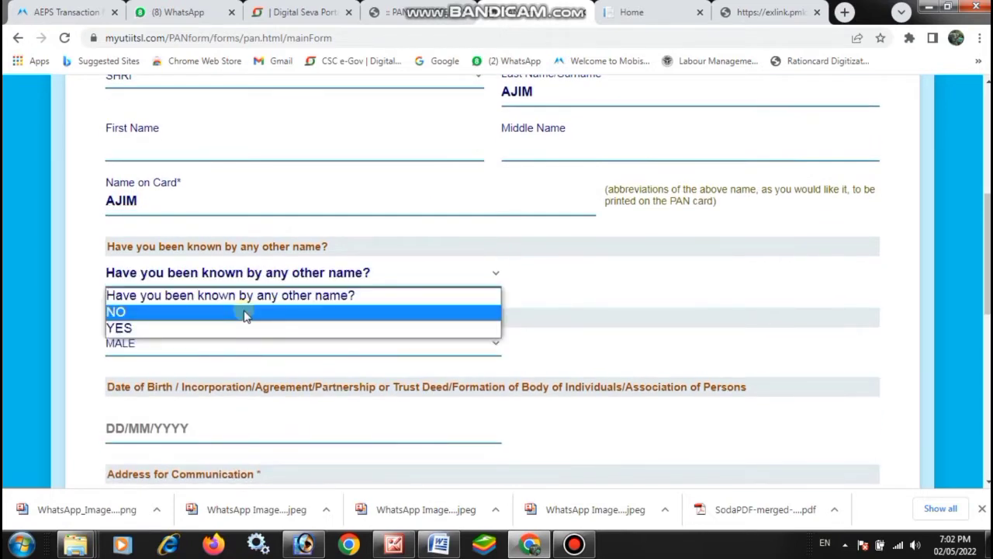
left_click(245, 312)
scroll(255, 310, "down", 1)
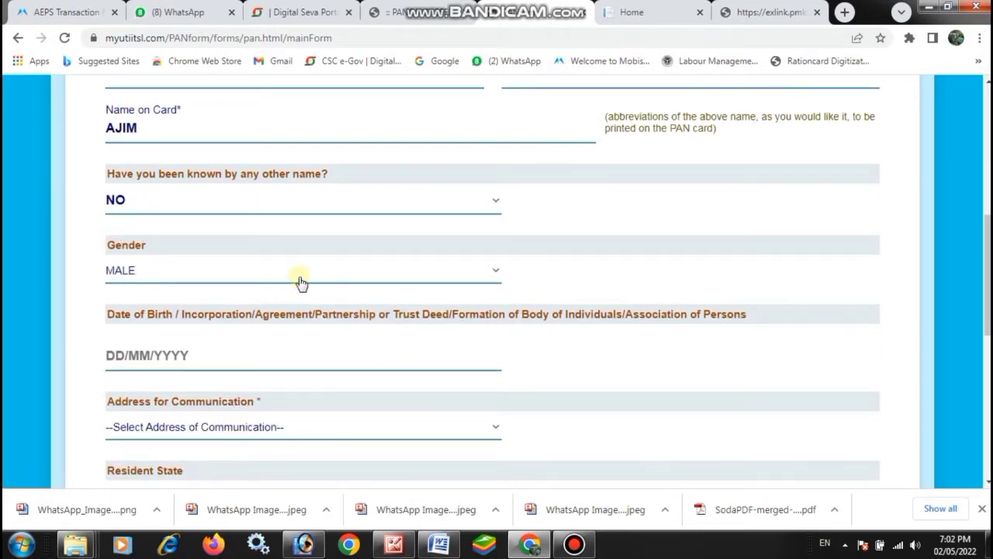
scroll(251, 310, "down", 1)
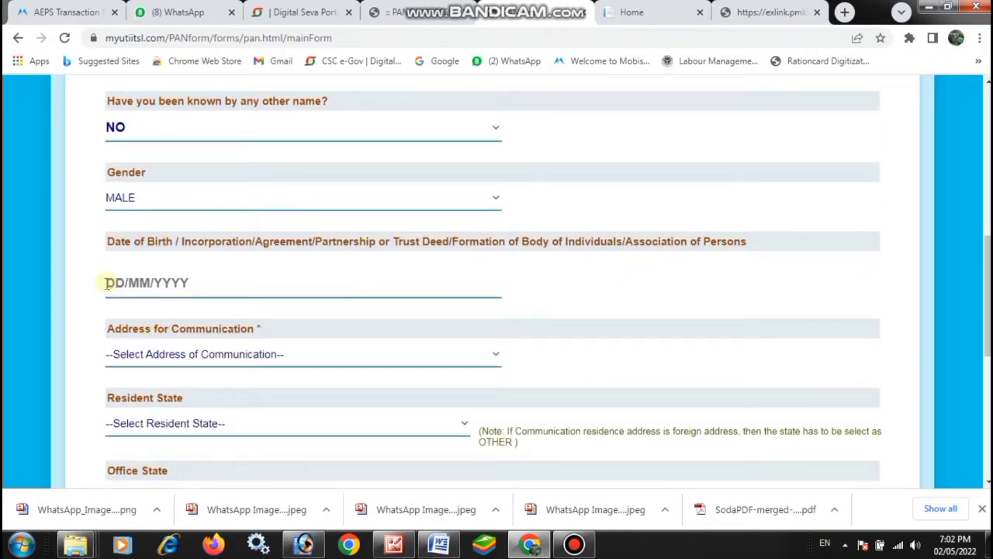
left_click(107, 283)
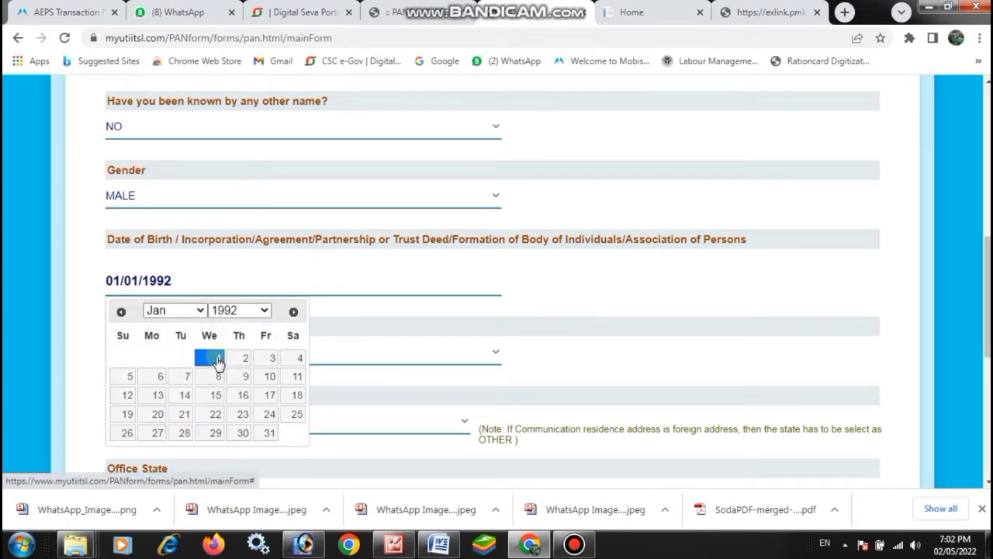
left_click(218, 355)
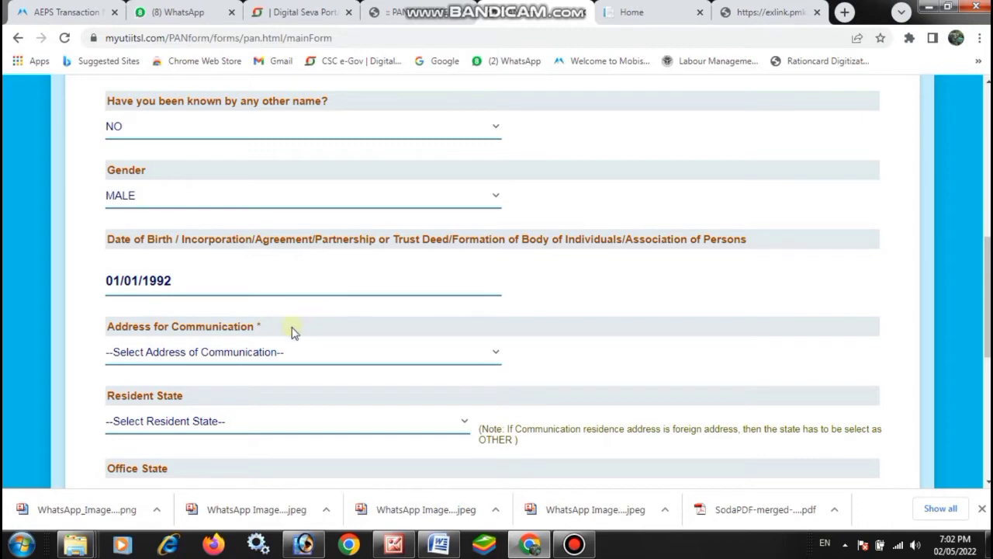
left_click(235, 356)
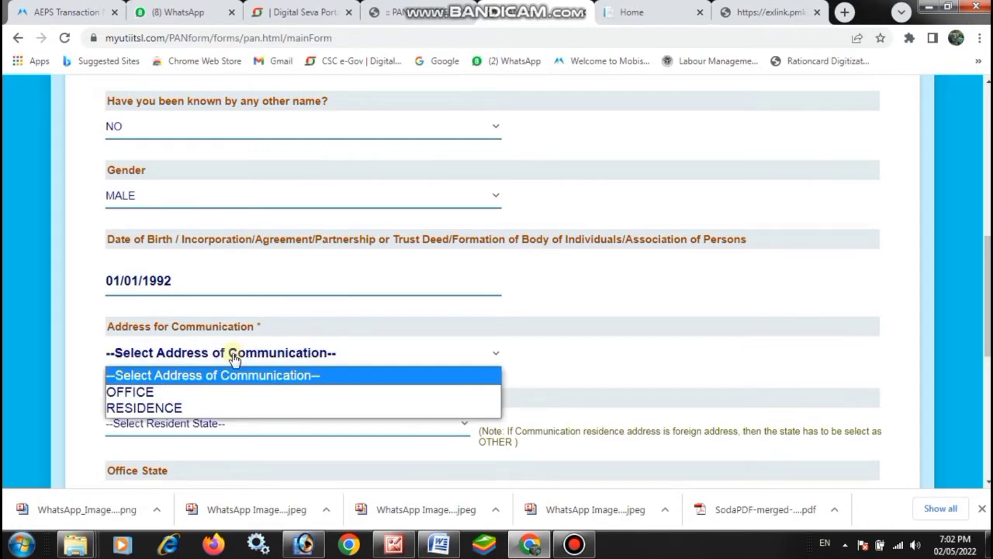
left_click(177, 408)
Step: Choose UTTAR PRADESH as the resident state and scroll to Applicant Aadhaar Details
scroll(280, 314, "down", 3)
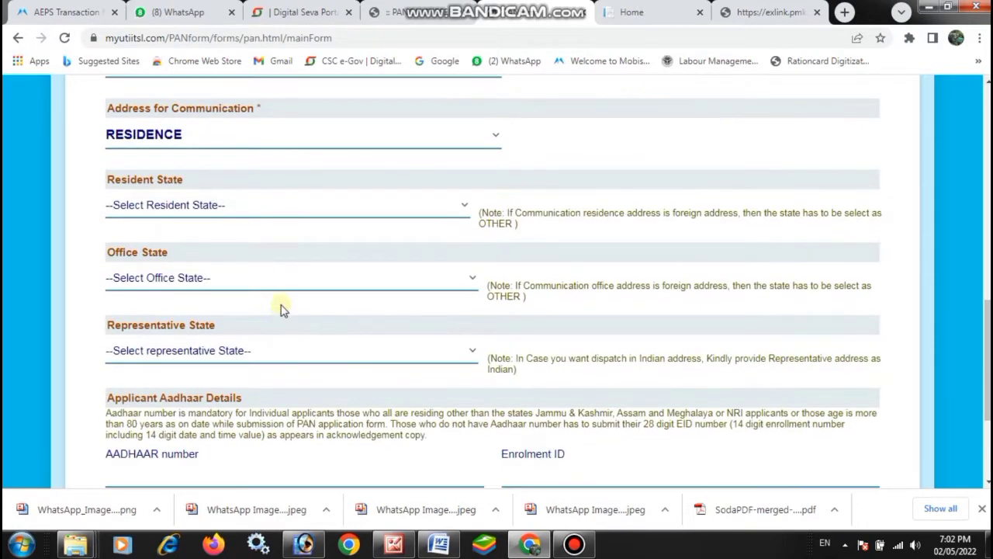
left_click(173, 207)
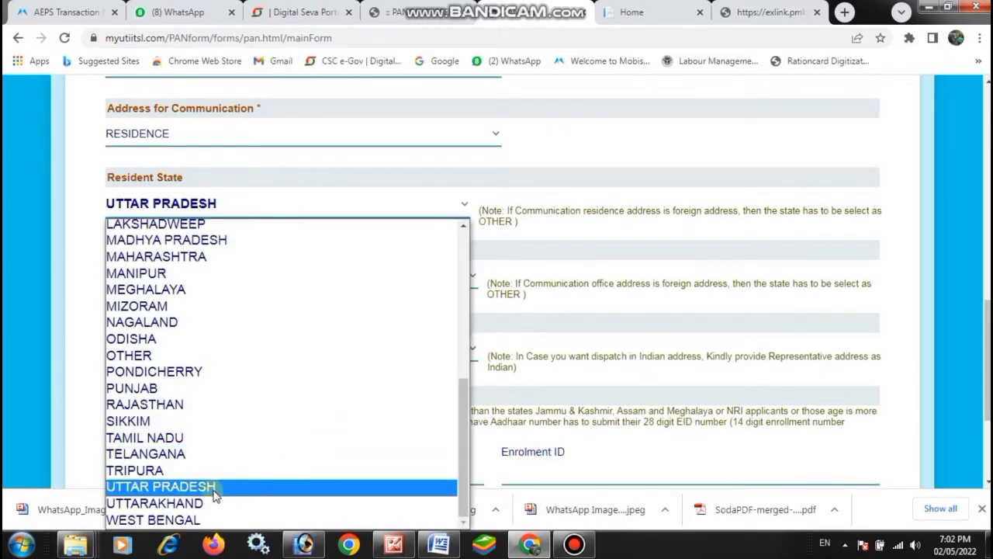
left_click(172, 489)
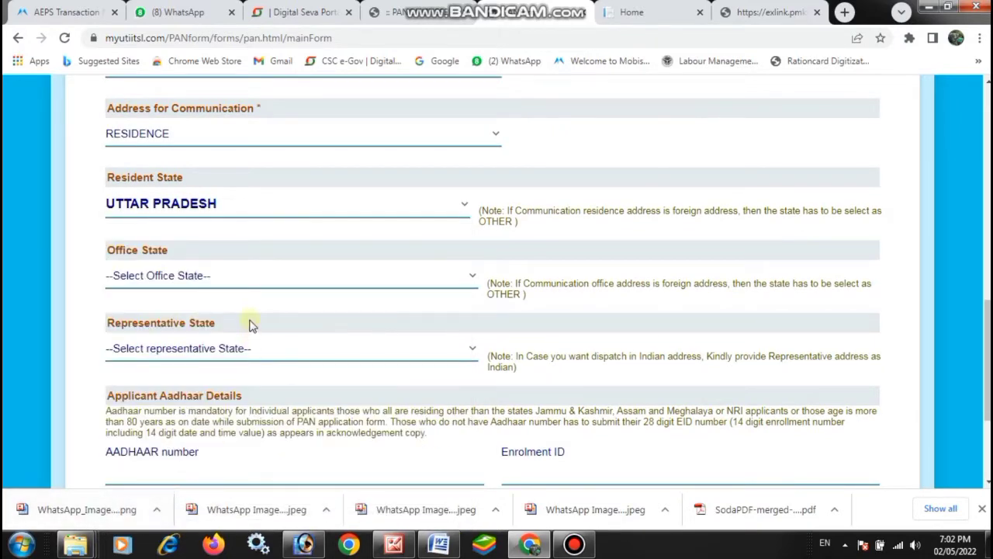
scroll(321, 290, "up", 1)
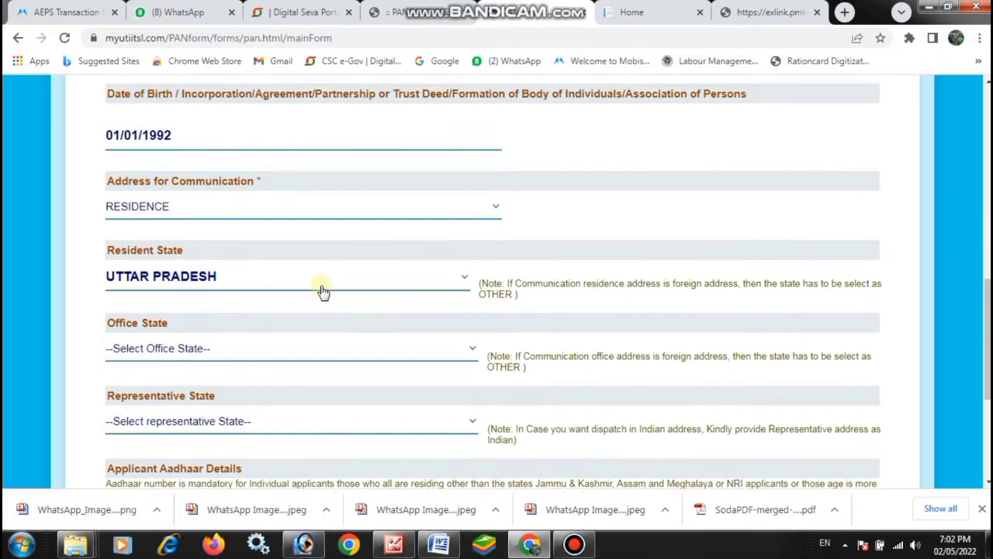
scroll(324, 291, "down", 2)
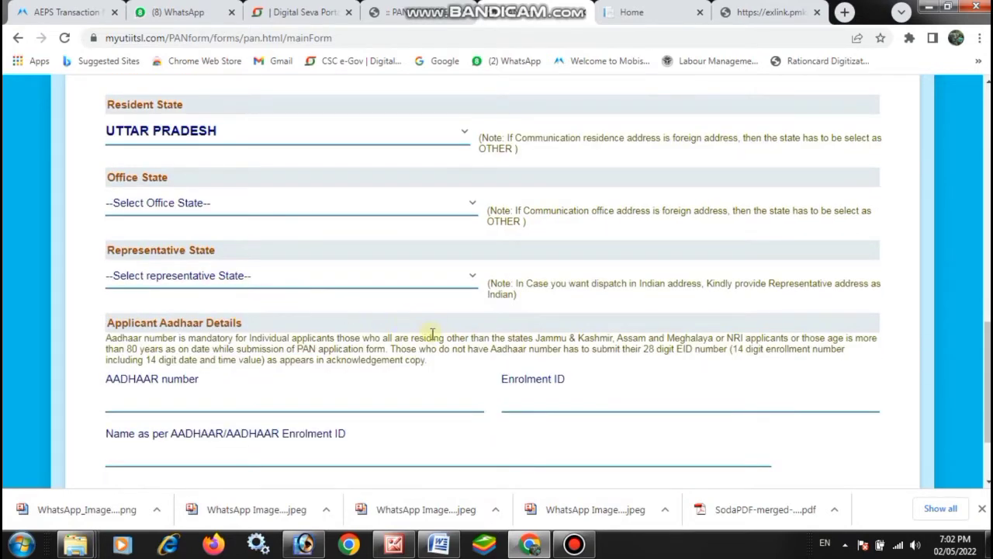
scroll(296, 342, "down", 1)
Step: Paste and re-confirm the applicant's Aadhaar number, then continue to the Document Details step
key("ctrl+v")
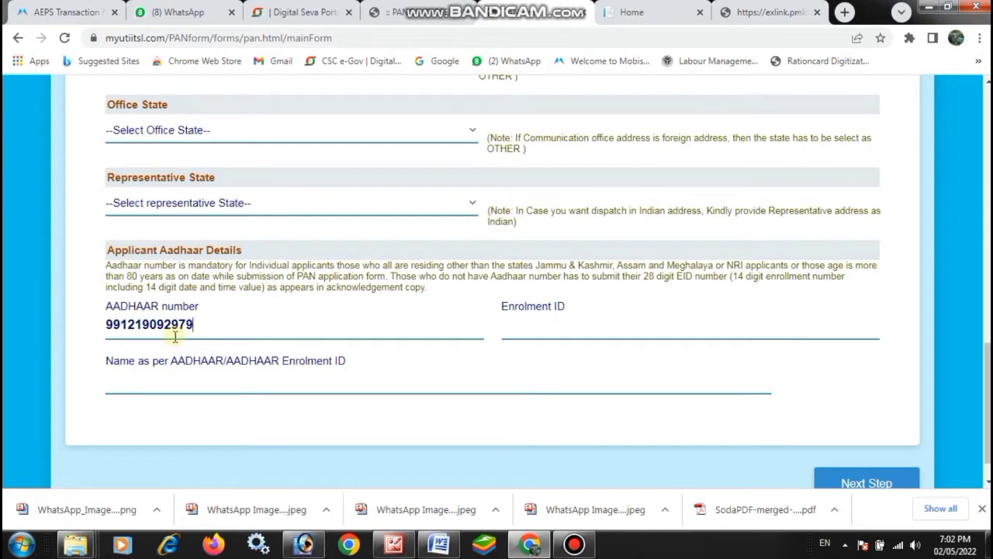
left_click(529, 330)
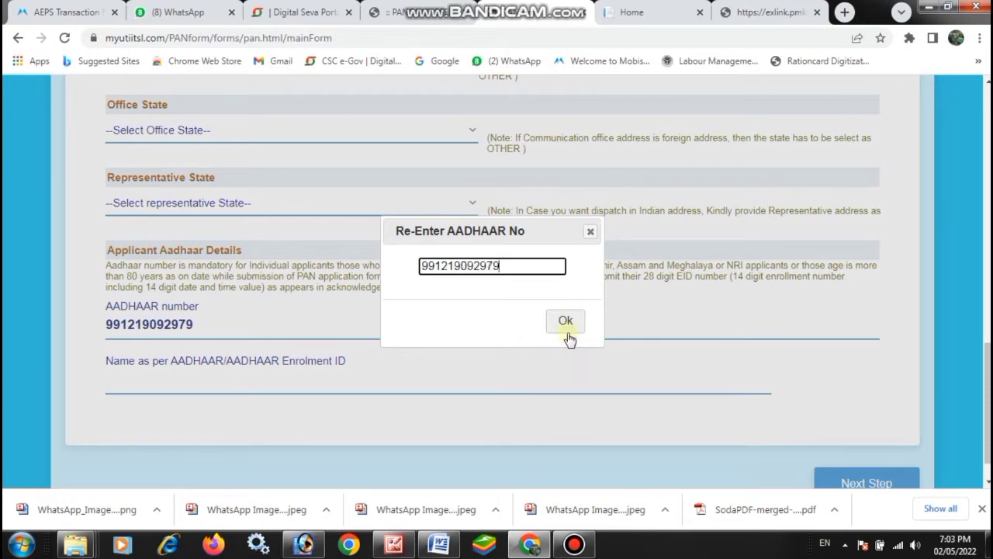
left_click(564, 327)
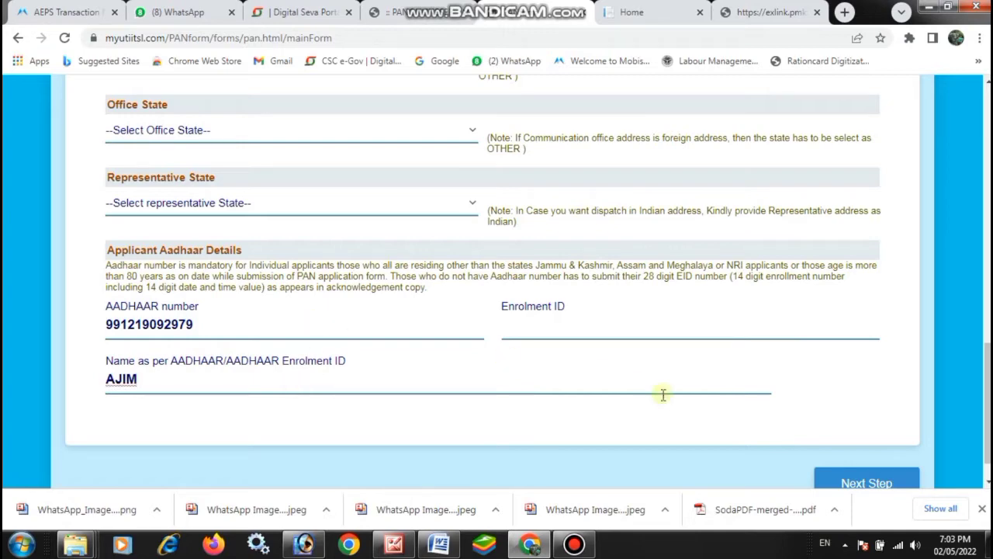
scroll(699, 392, "down", 1)
left_click(839, 444)
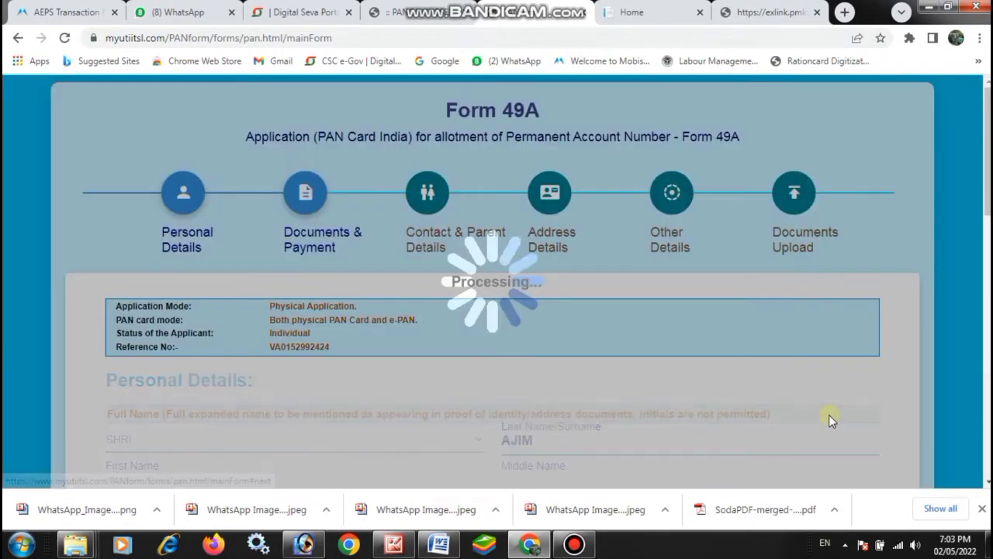
Step: Choose 'AADHAAR Card issued by UIDAI (In Copy)' for identity, address and DOB proofs, then proceed to payment
scroll(543, 344, "down", 2)
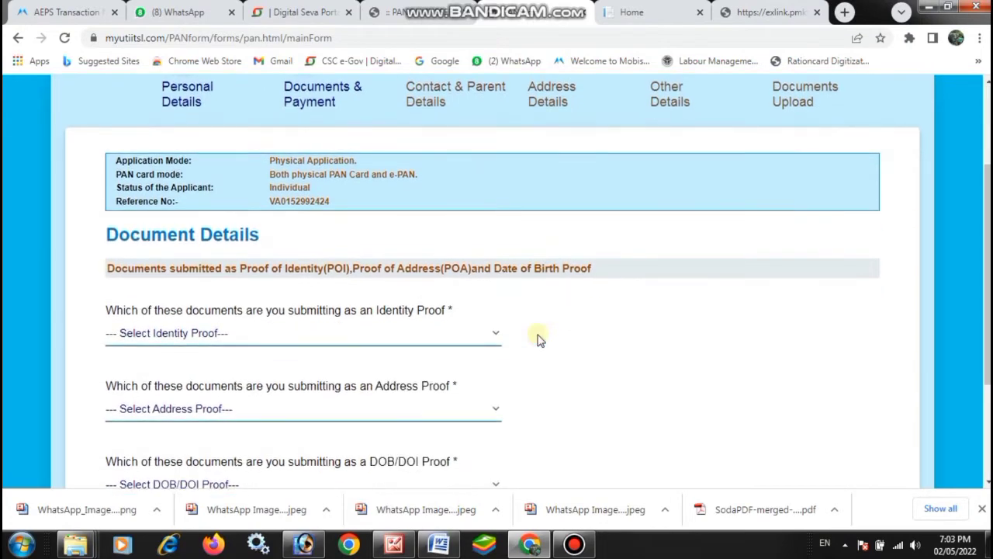
left_click(207, 340)
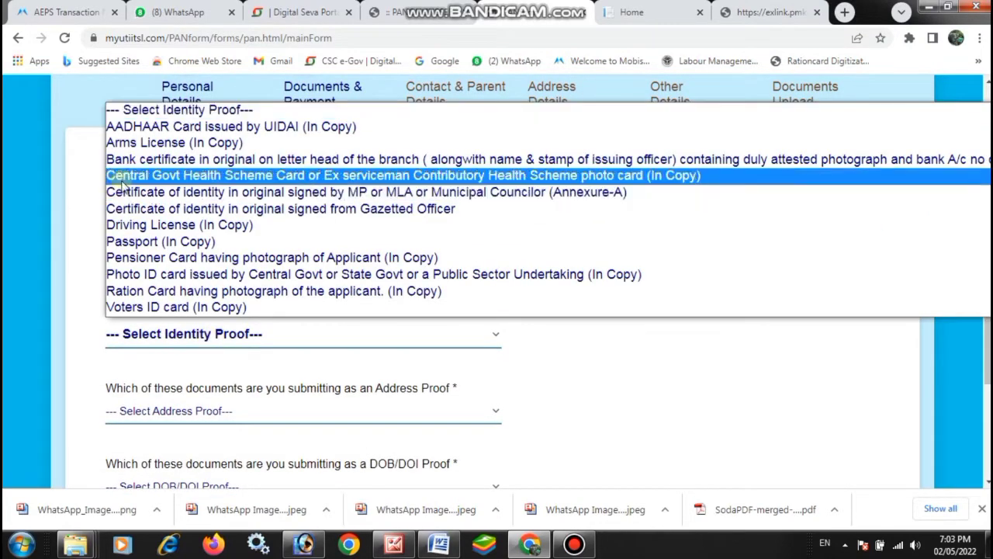
left_click(176, 129)
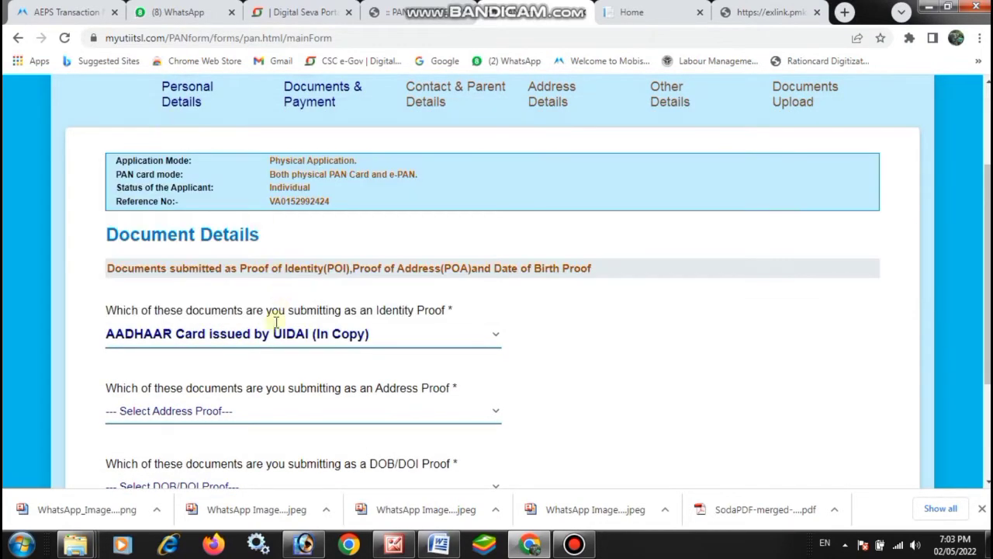
scroll(332, 361, "down", 1)
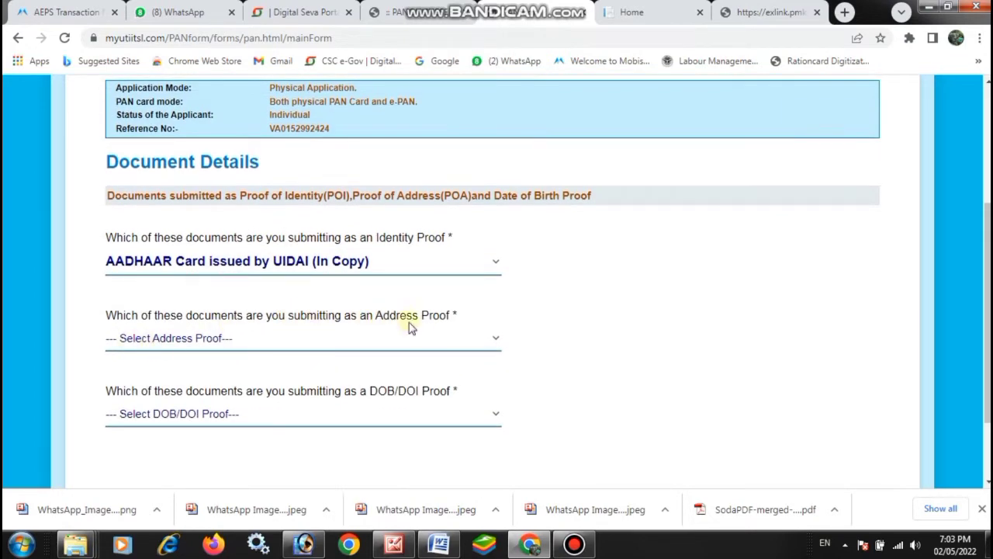
left_click(165, 346)
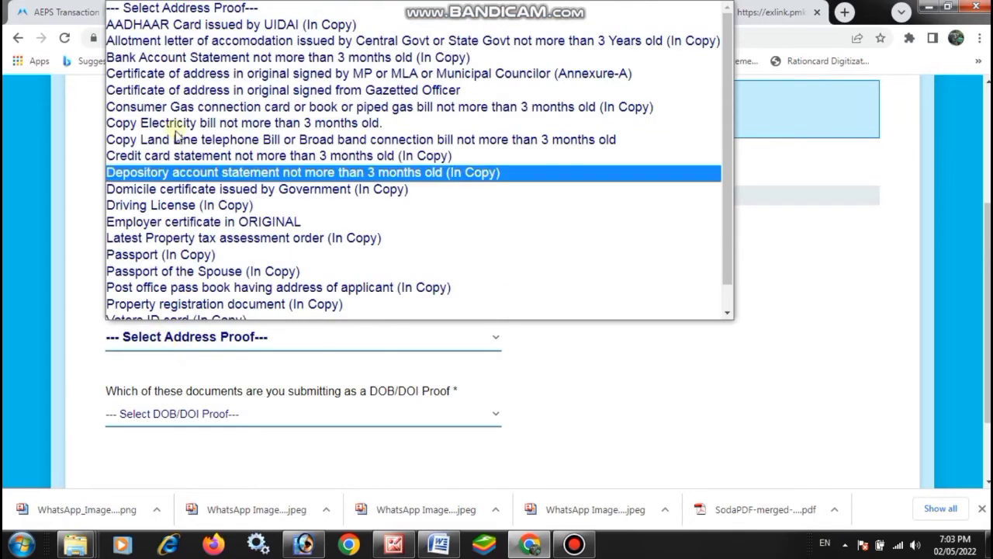
left_click(154, 26)
scroll(187, 238, "down", 2)
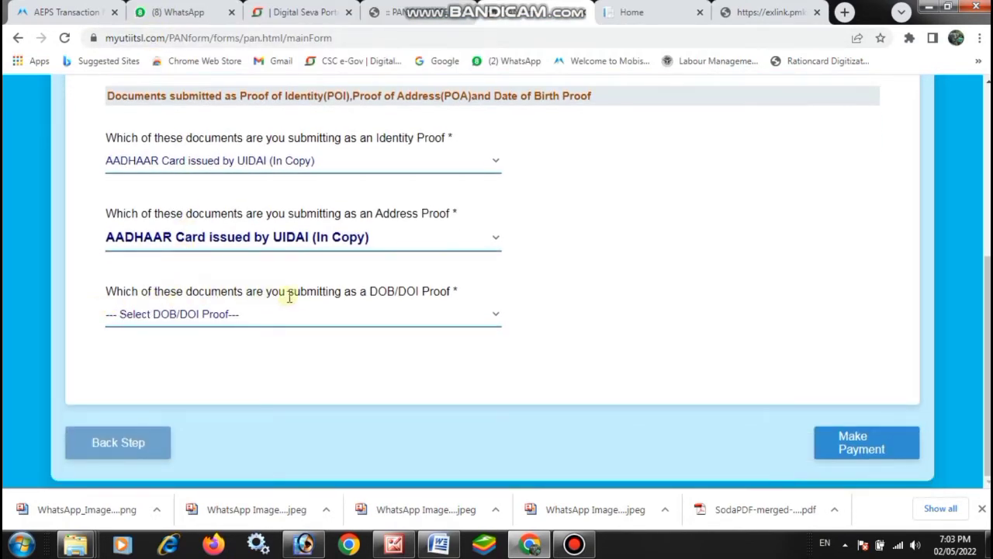
left_click(197, 318)
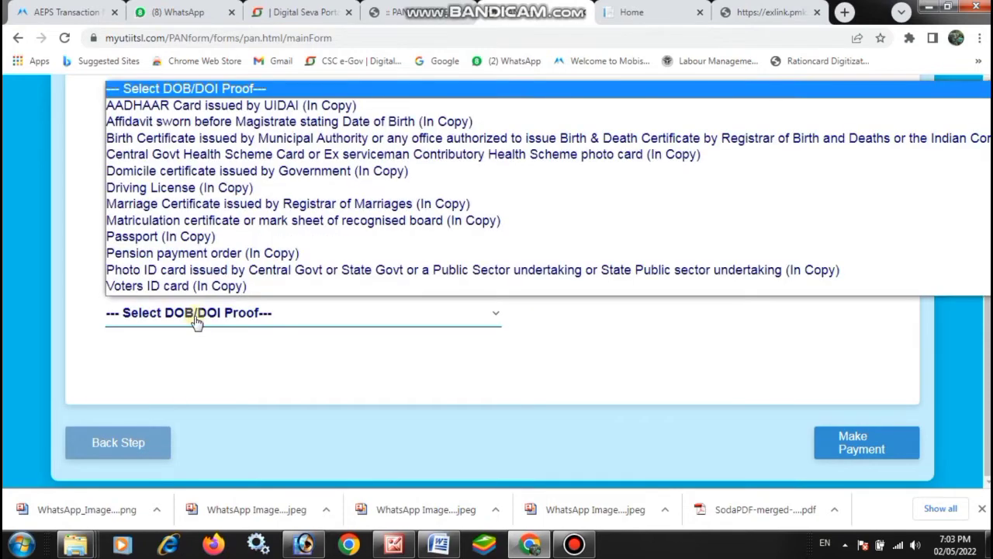
left_click(195, 105)
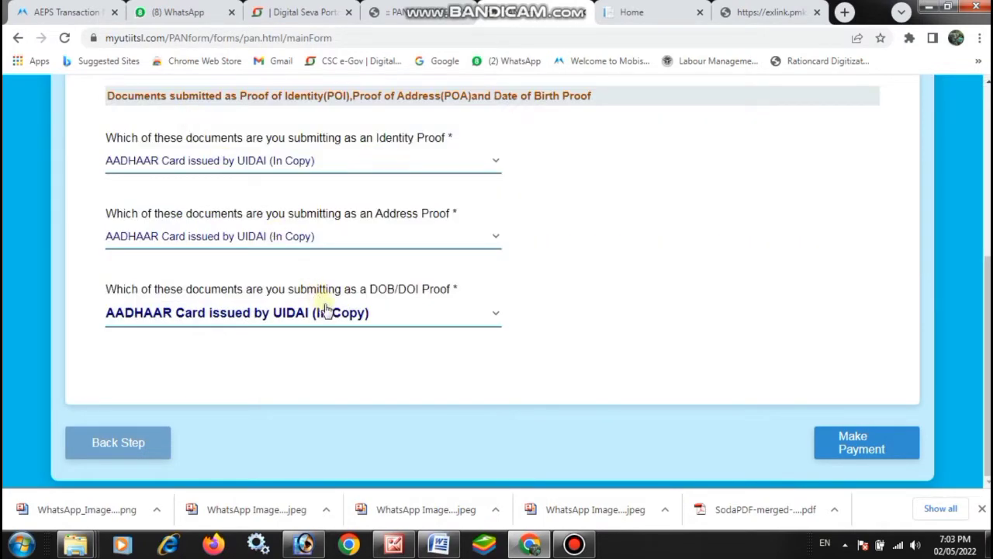
left_click(846, 454)
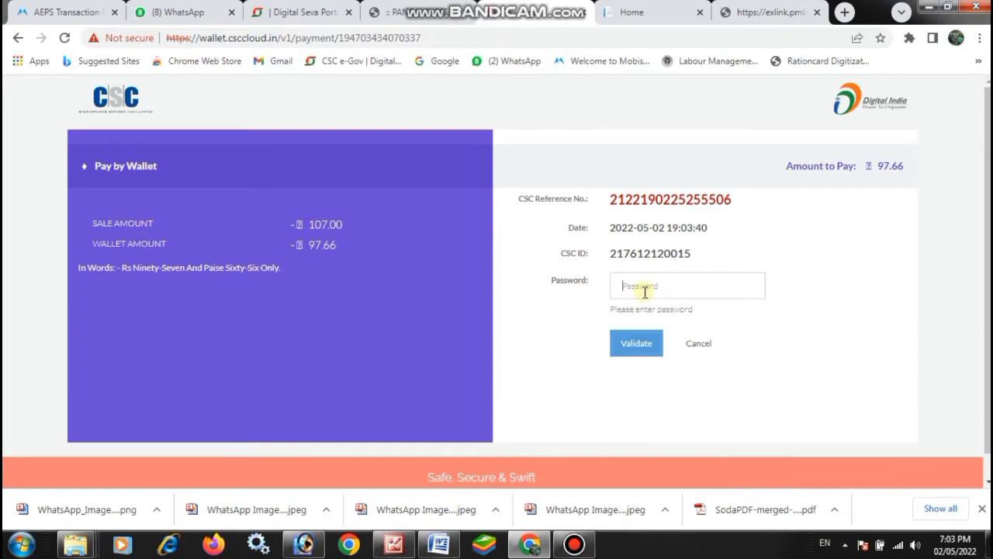
Step: Validate the wallet password and PIN to pay the ₹97.66 fee from CSC Wallet
left_click(644, 292)
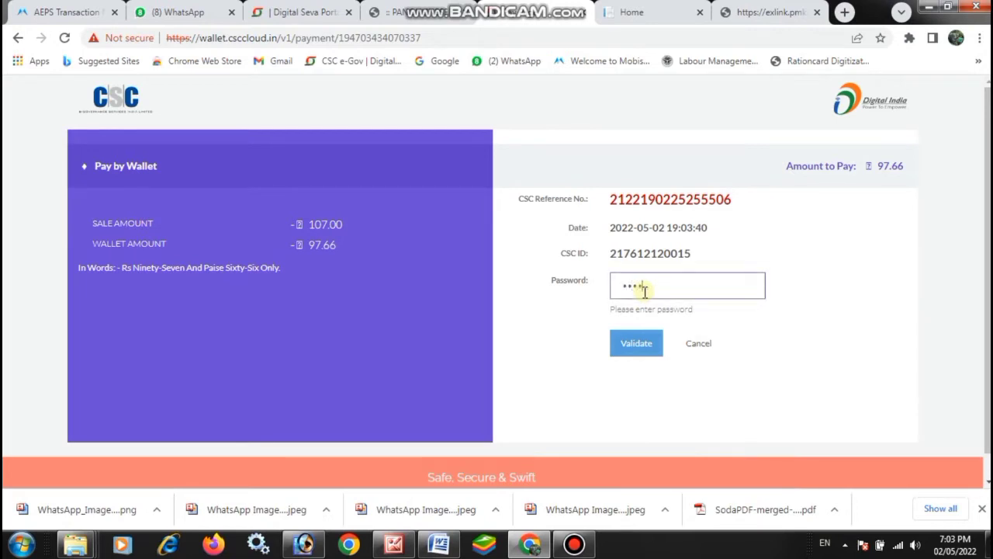
left_click(637, 343)
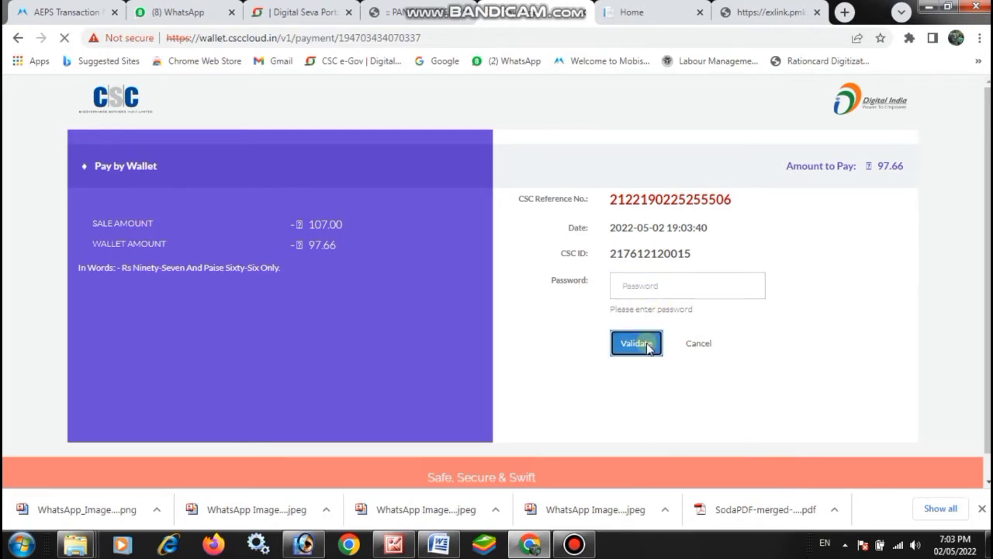
left_click(643, 288)
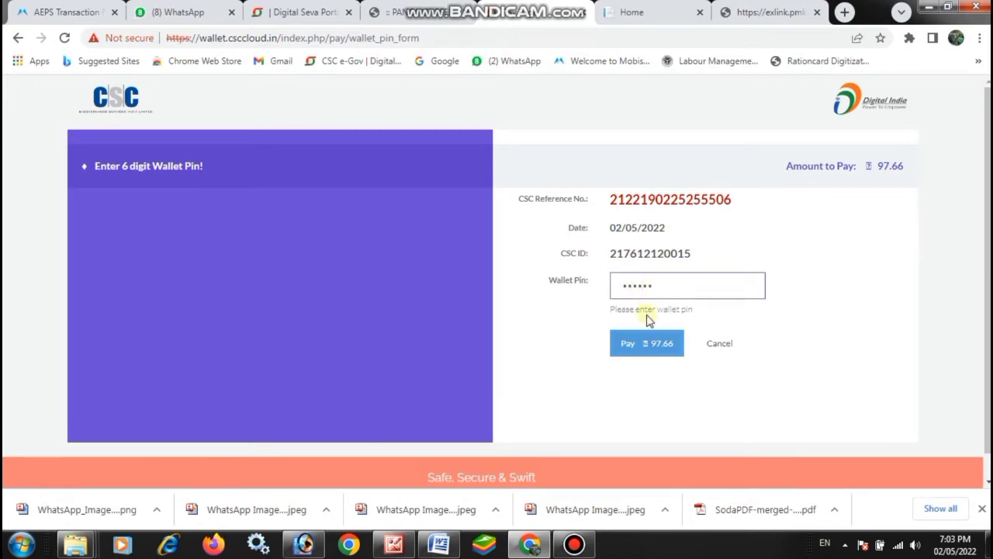
left_click(647, 345)
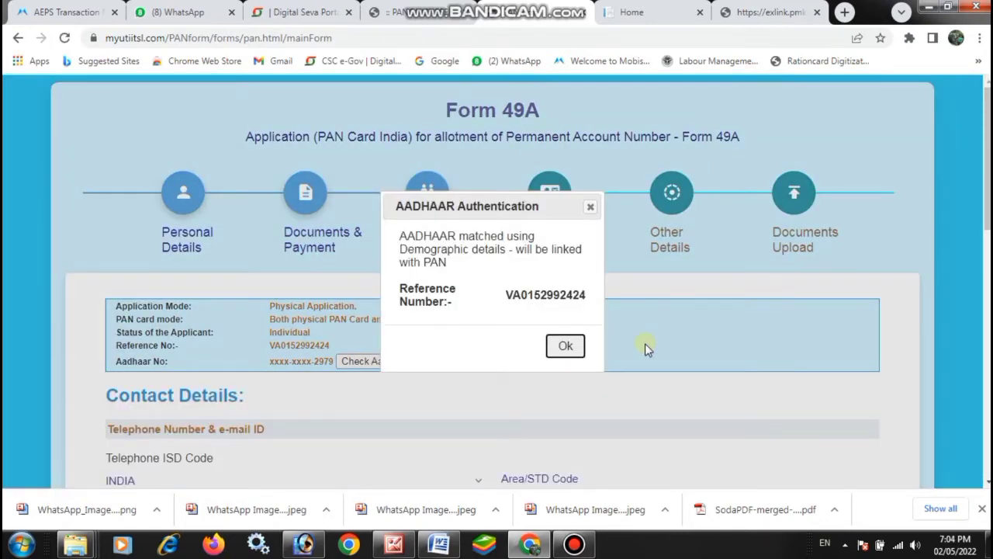
Step: Dismiss the Aadhaar authentication notice and fill in the applicant's mobile number and e-mail address
left_click(566, 346)
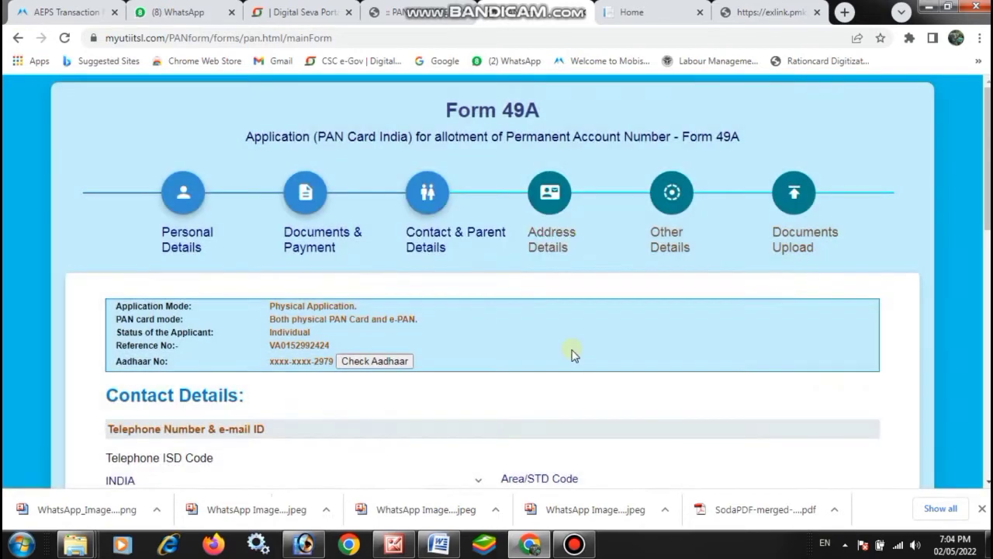
scroll(596, 349, "down", 2)
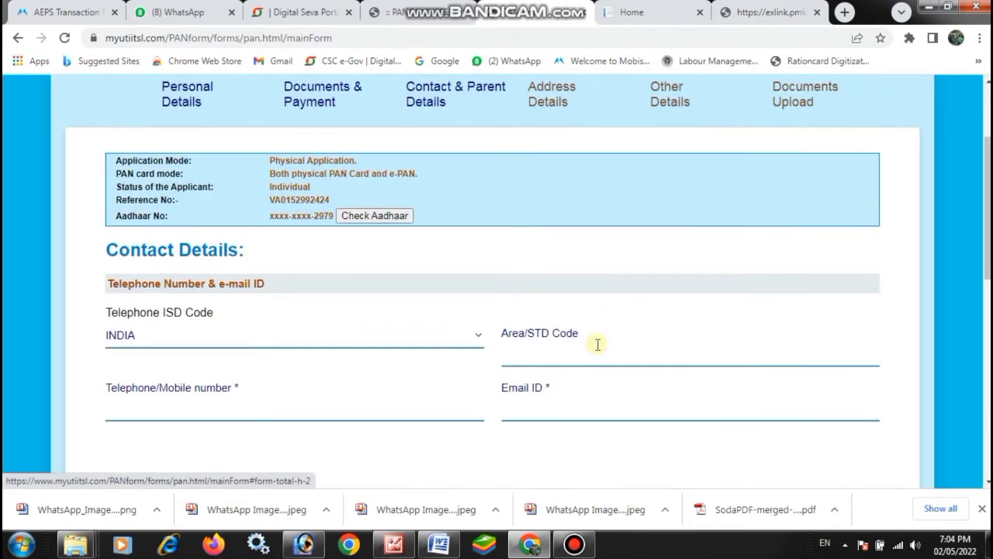
scroll(597, 344, "down", 1)
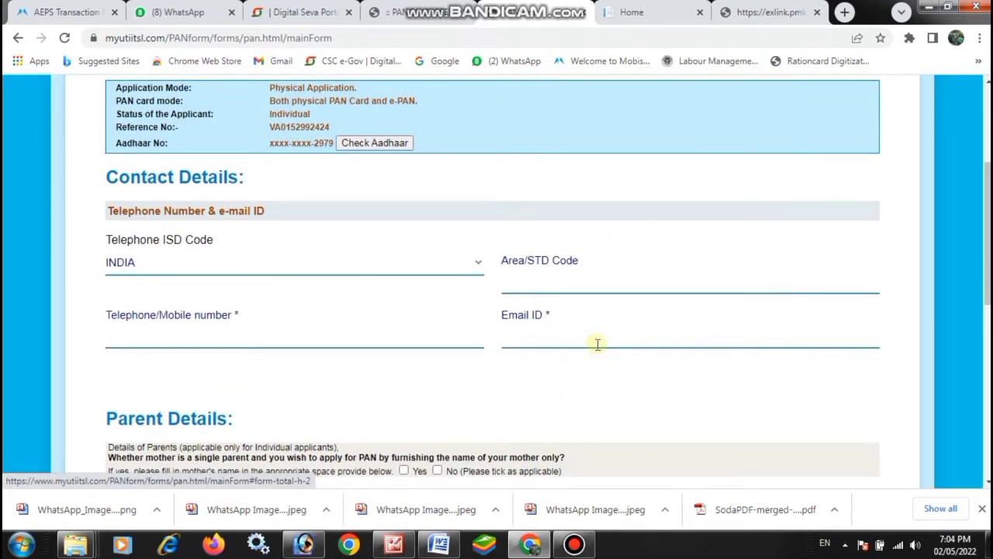
left_click(376, 337)
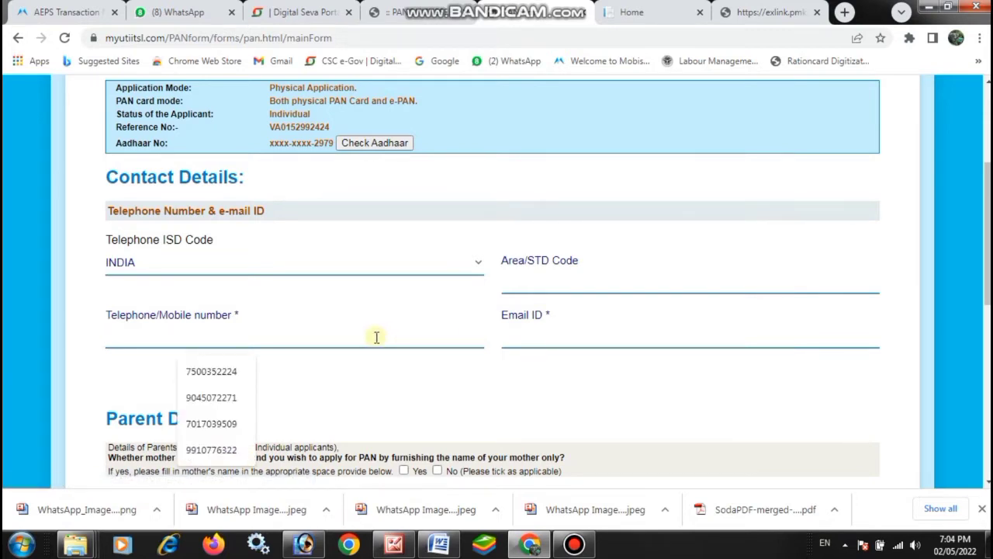
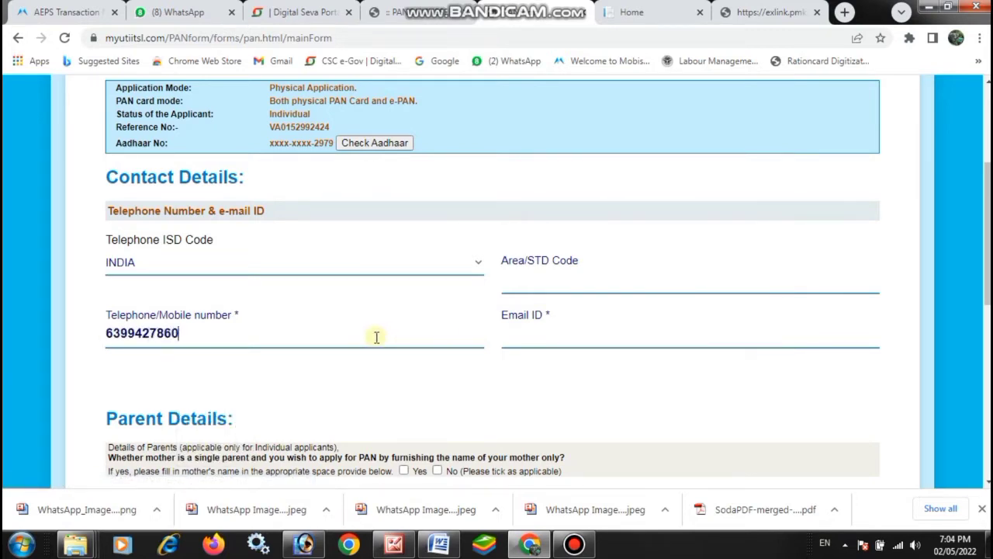
left_click(545, 339)
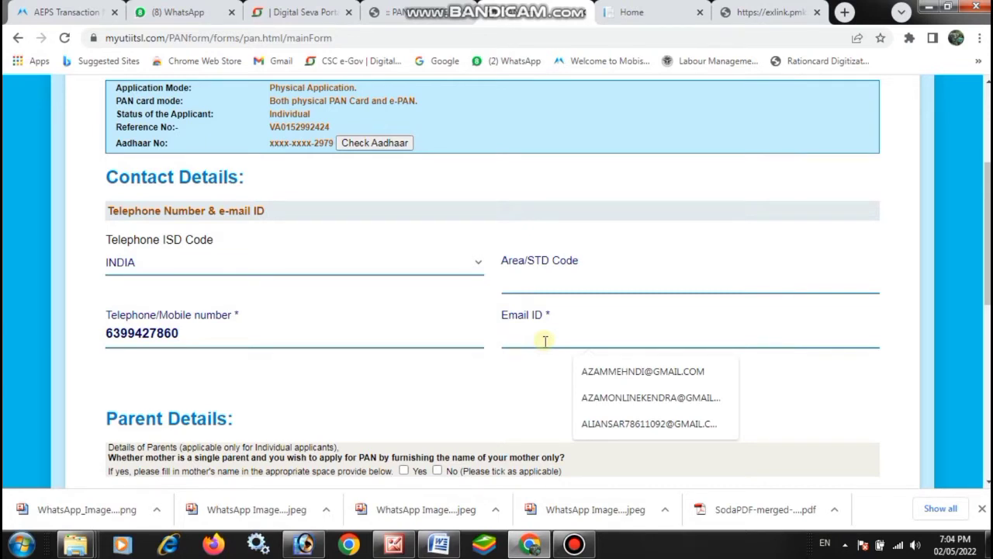
left_click(614, 375)
Step: Answer No to applying with mother's name only and enter the father's surname
scroll(318, 350, "down", 2)
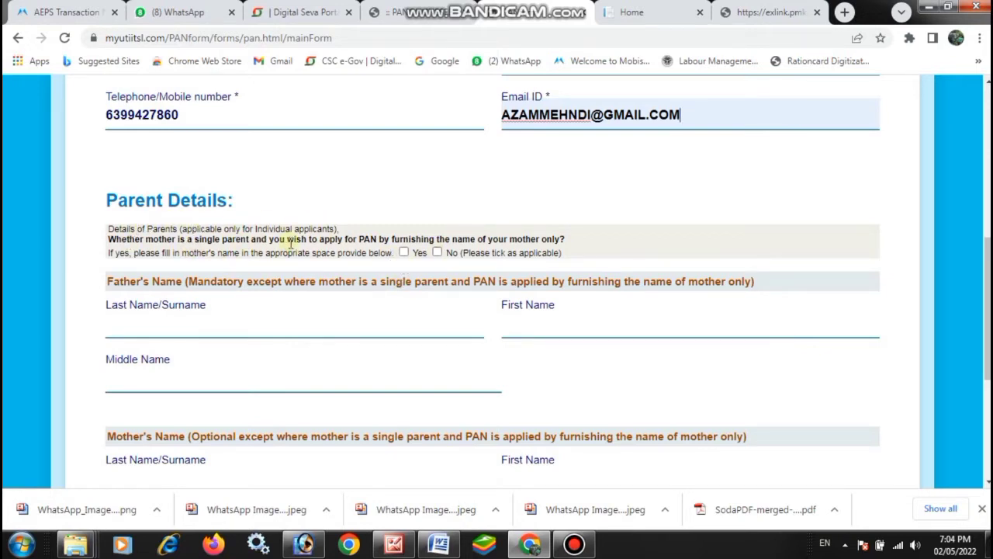
left_click(437, 254)
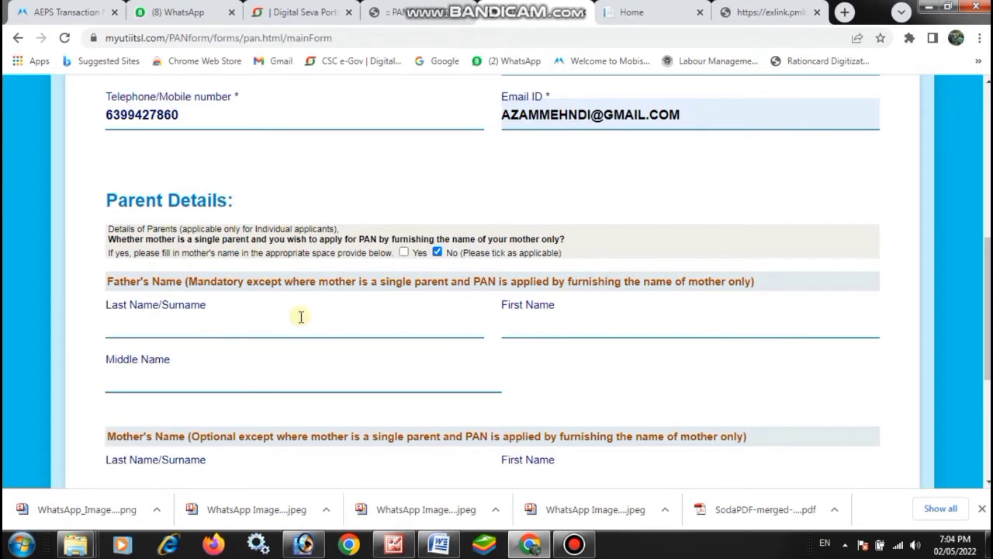
left_click(287, 325)
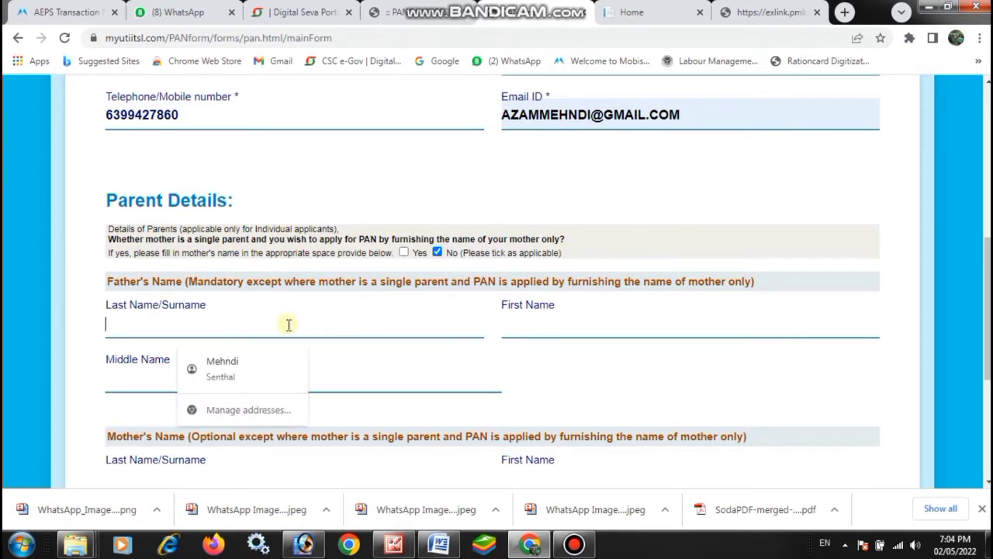
type("SAGIR")
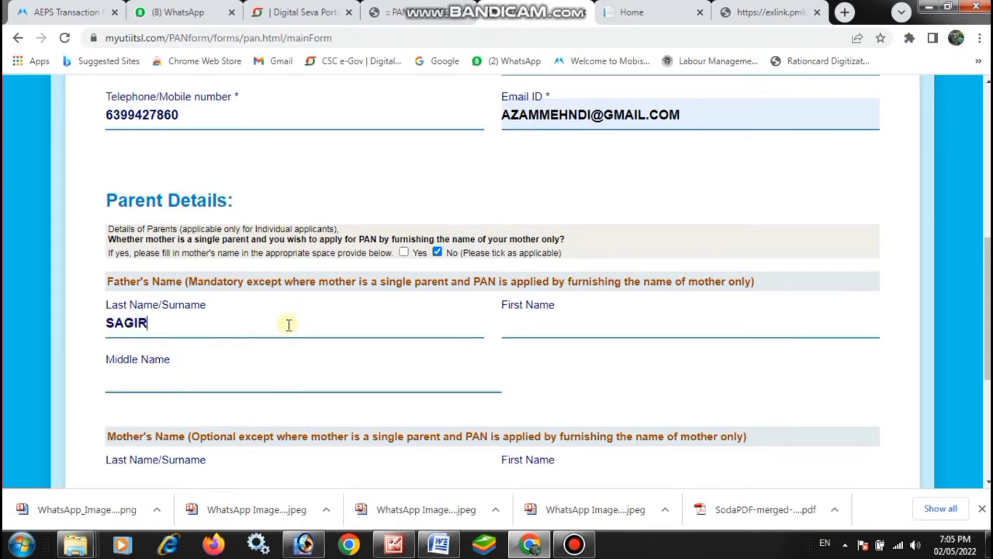
left_click(513, 326)
scroll(375, 325, "down", 2)
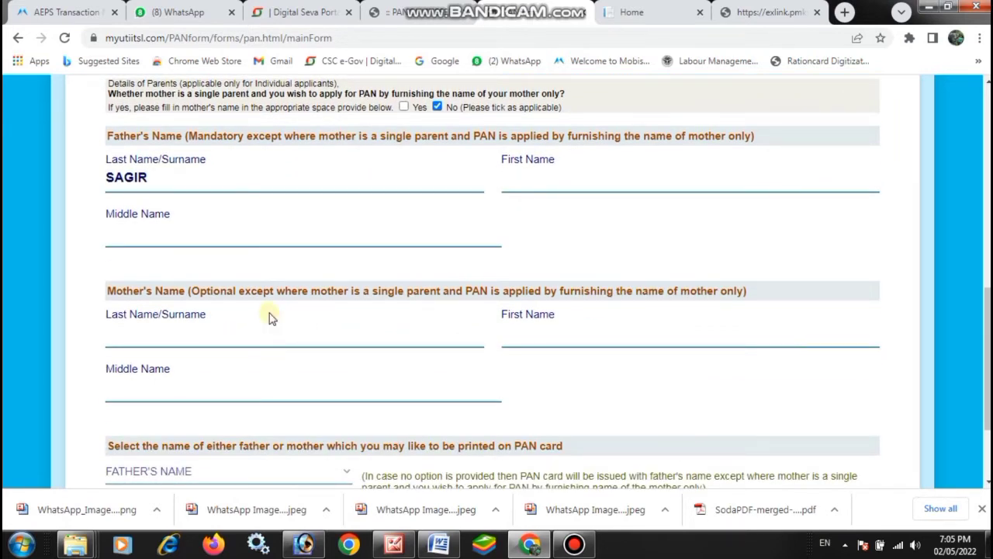
scroll(270, 317, "down", 2)
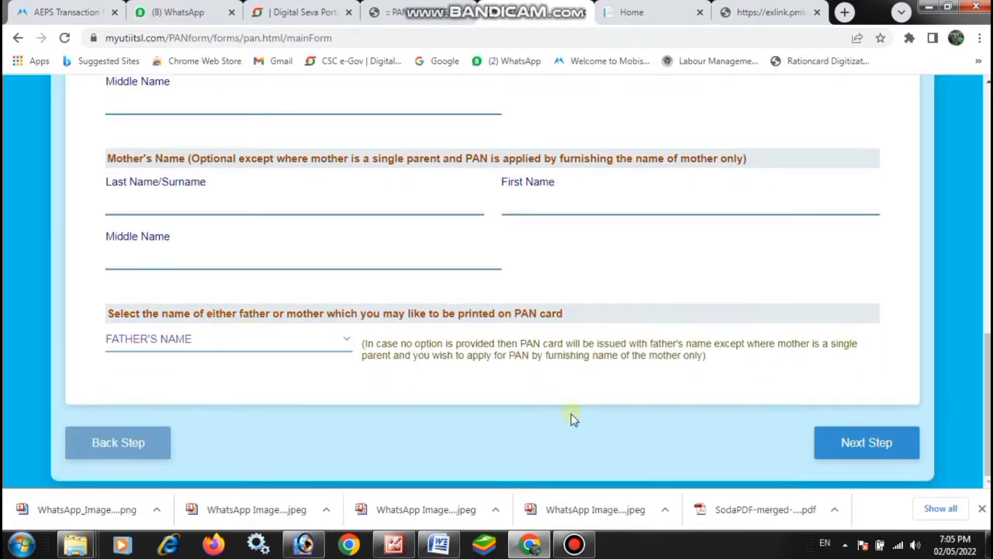
Step: On Address Details, enter the flat number and premises, and pick the locality from suggestions
left_click(865, 449)
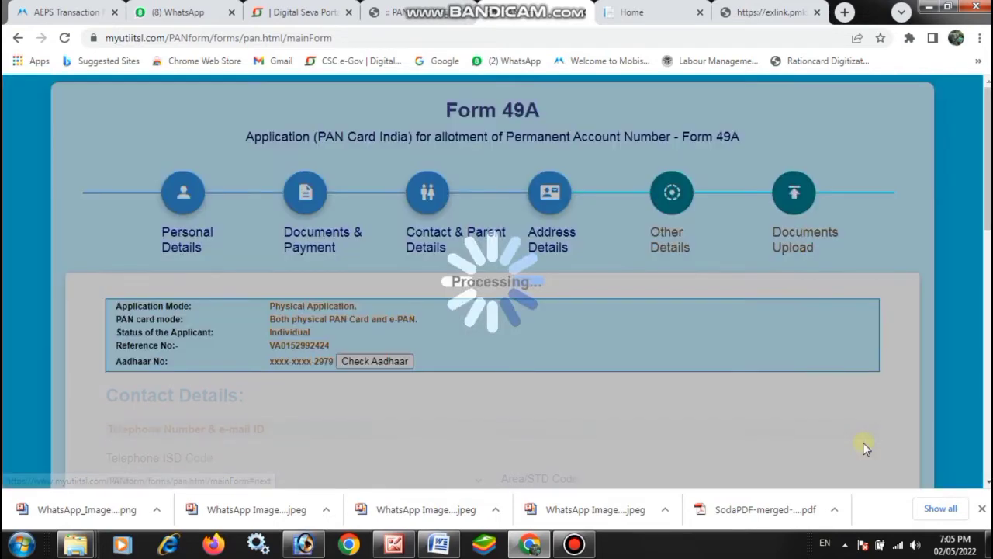
scroll(535, 376, "down", 2)
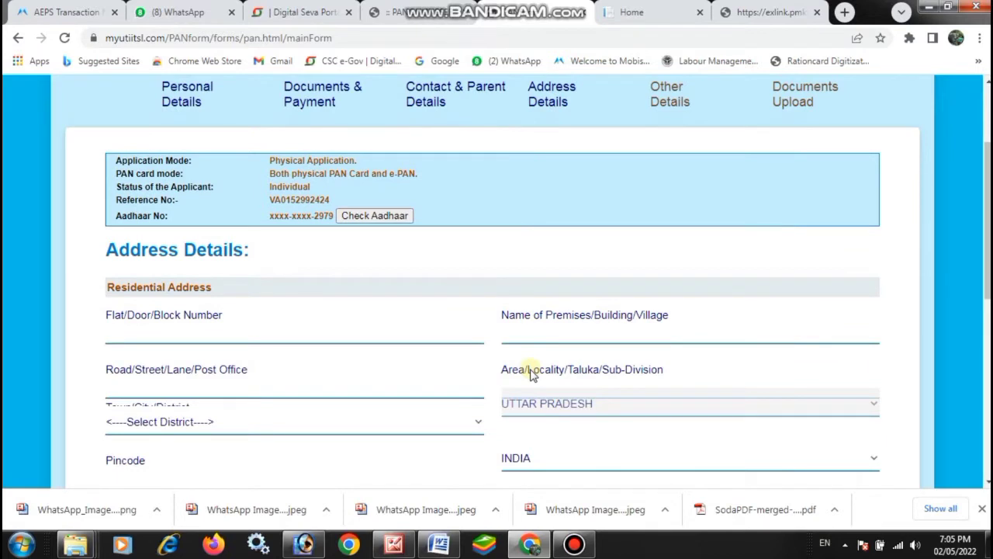
left_click(201, 336)
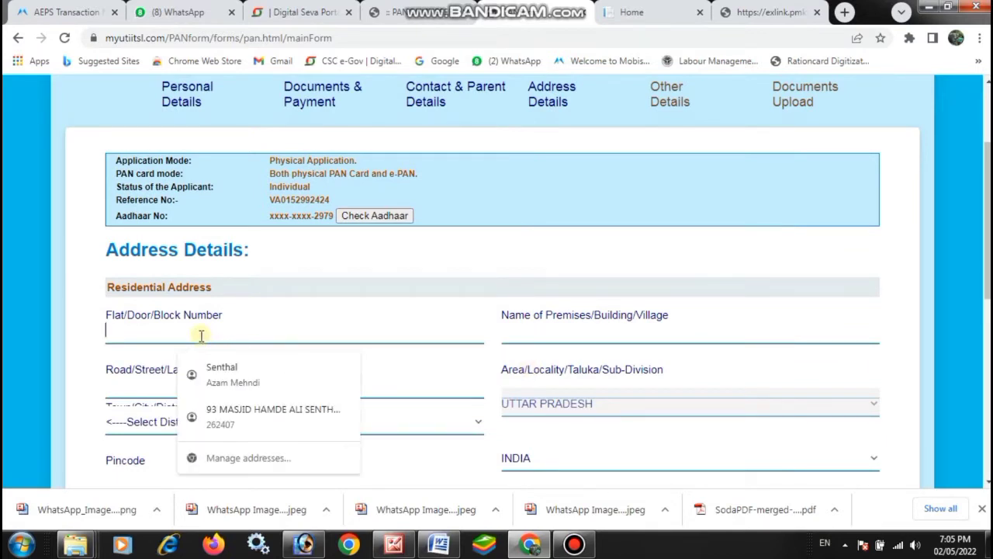
type("0")
left_click(521, 332)
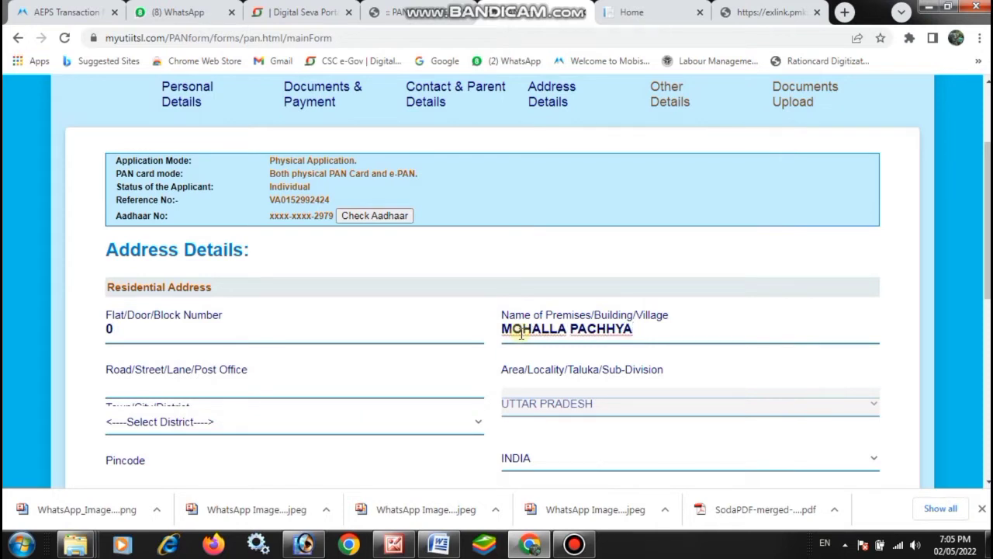
left_click(561, 378)
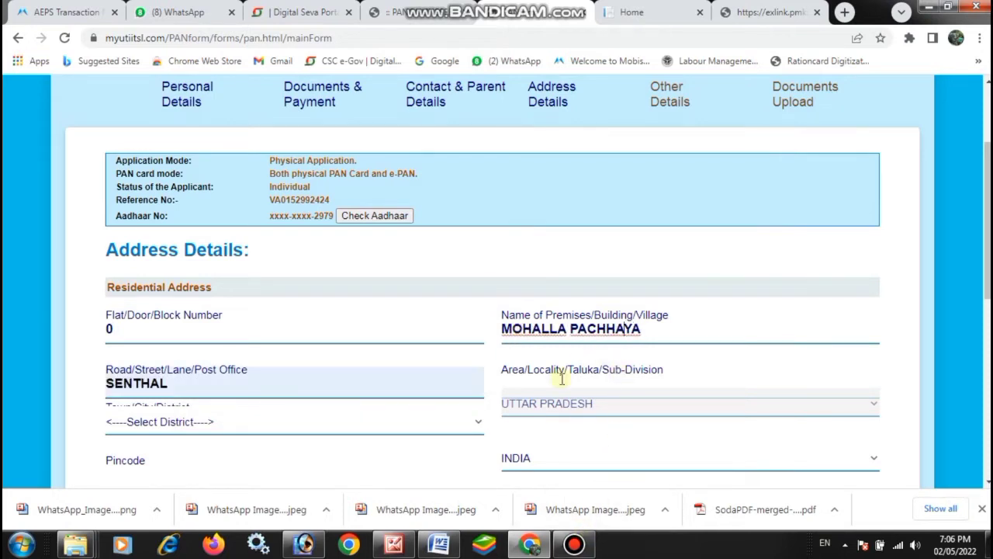
left_click(562, 378)
left_click(594, 425)
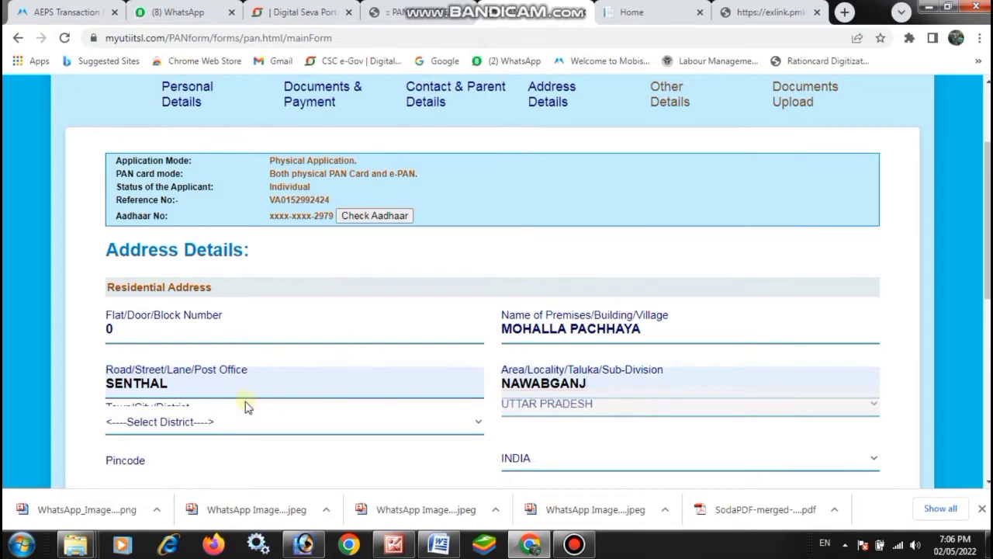
Step: Select the district, enter the residence pincode, and save the address details to continue
left_click(160, 421)
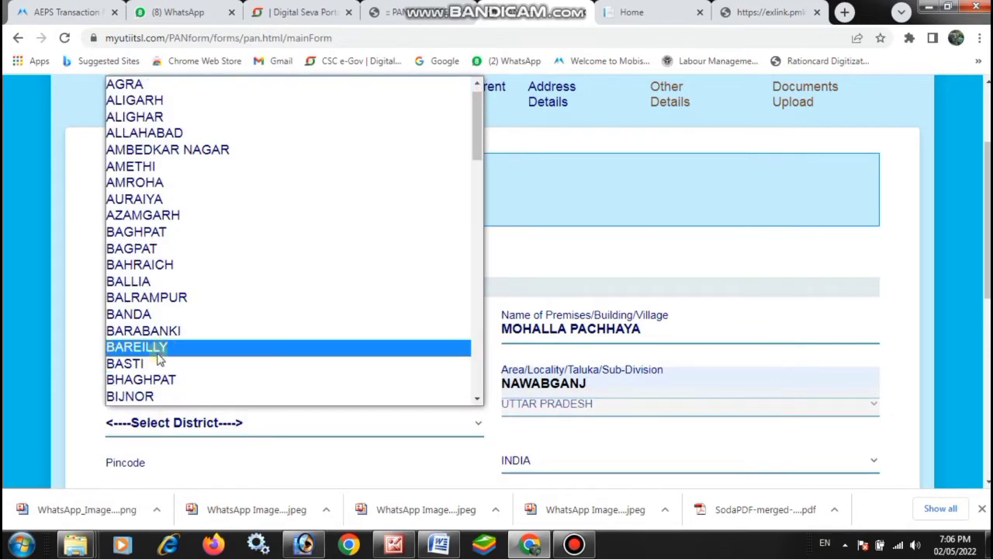
left_click(157, 351)
scroll(201, 332, "down", 2)
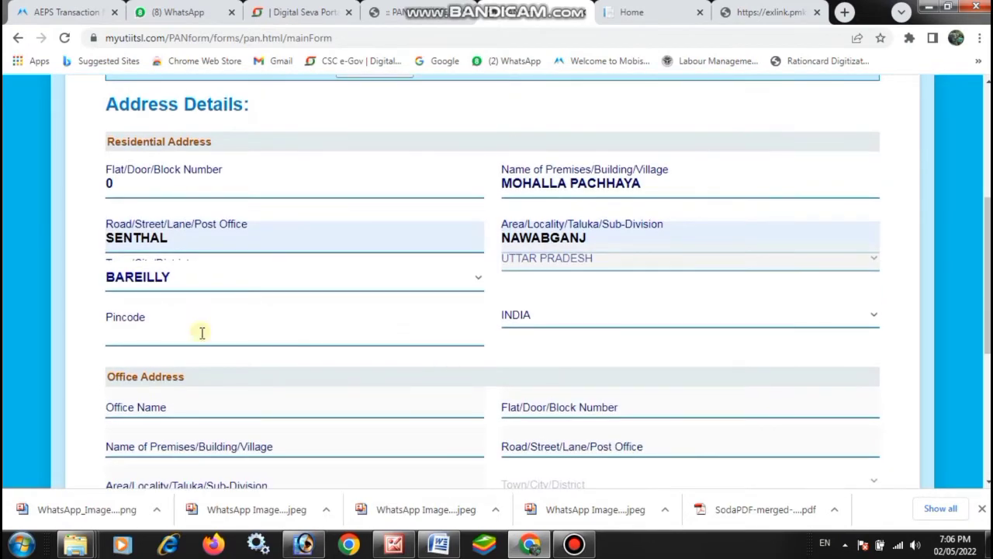
left_click(167, 328)
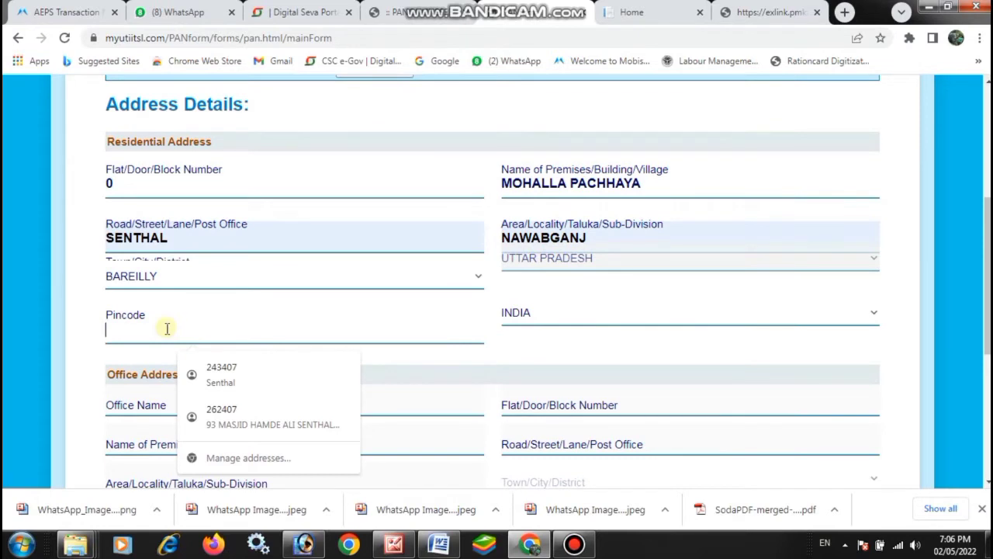
type("243407")
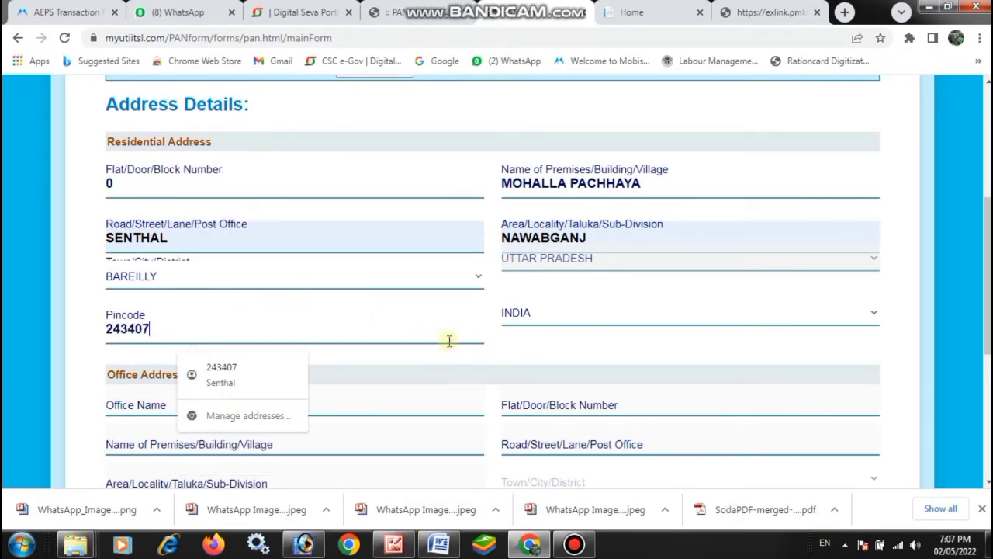
scroll(419, 404, "down", 3)
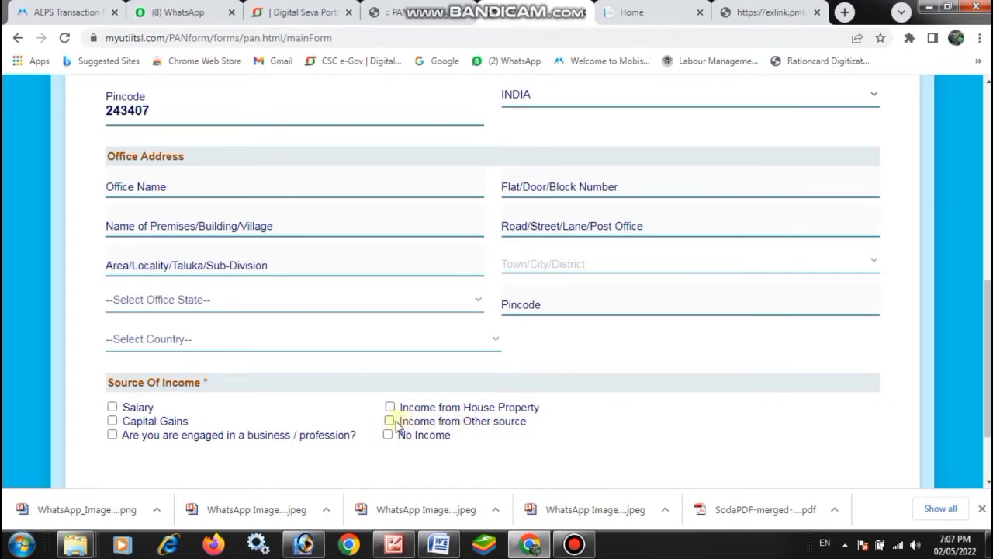
scroll(450, 357, "down", 2)
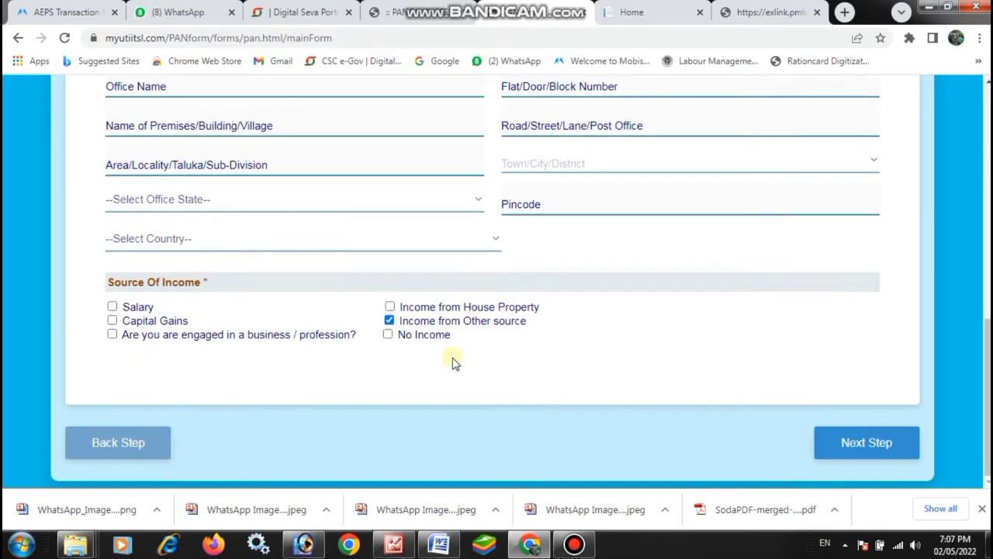
scroll(454, 363, "up", 3)
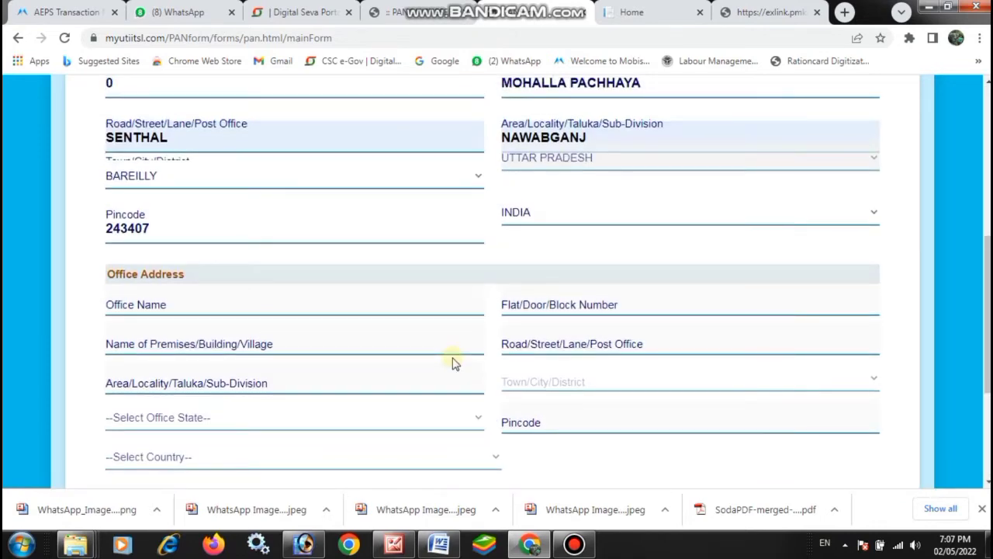
scroll(455, 364, "down", 1)
scroll(454, 363, "down", 1)
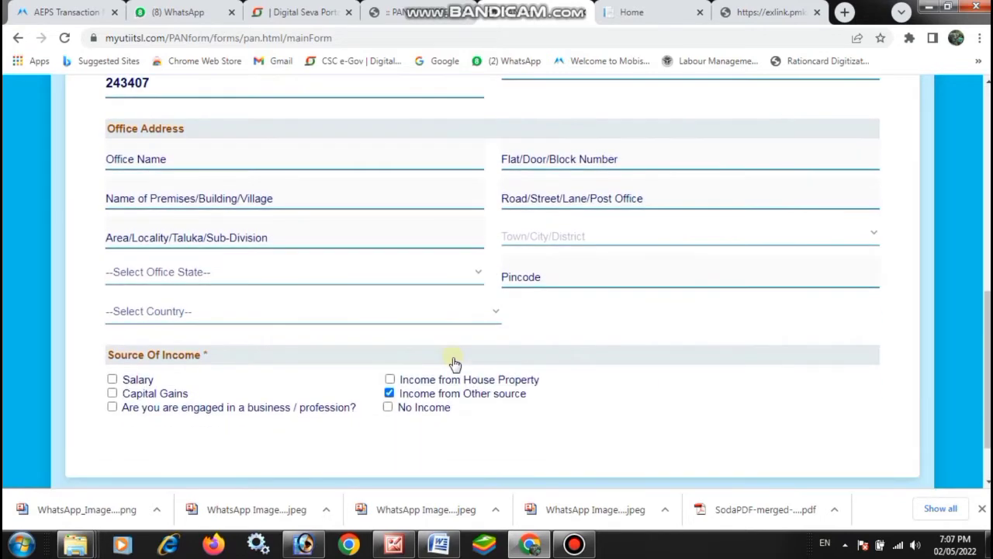
scroll(811, 413, "down", 1)
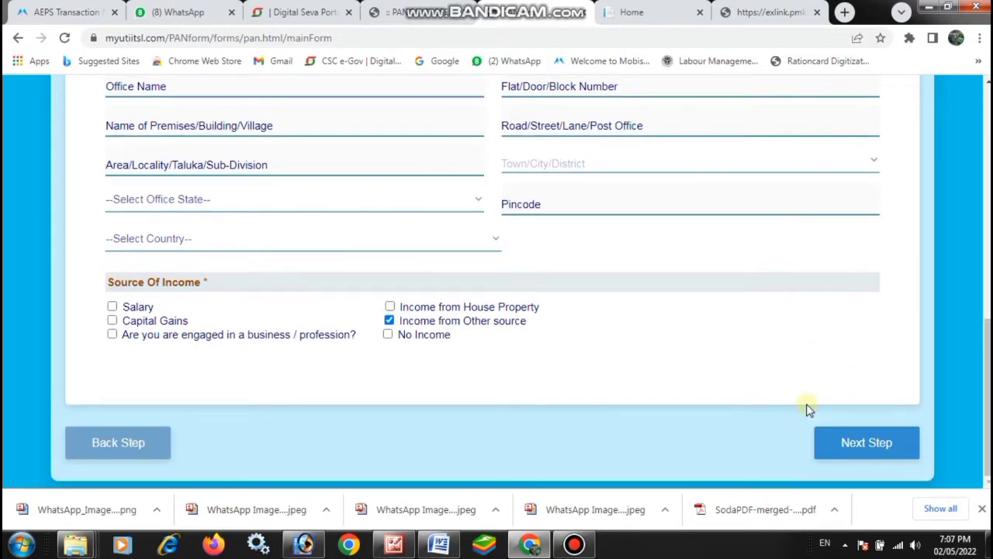
left_click(867, 443)
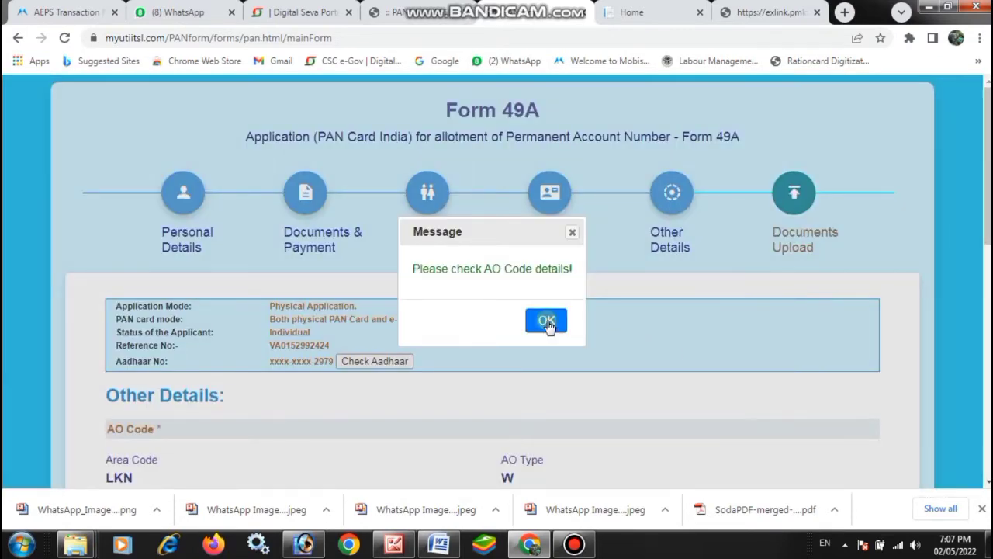
Step: Dismiss the AO Code reminder and set the declaration capacity to HIMSELF/HERSELF
left_click(546, 319)
scroll(310, 357, "down", 10)
left_click(158, 388)
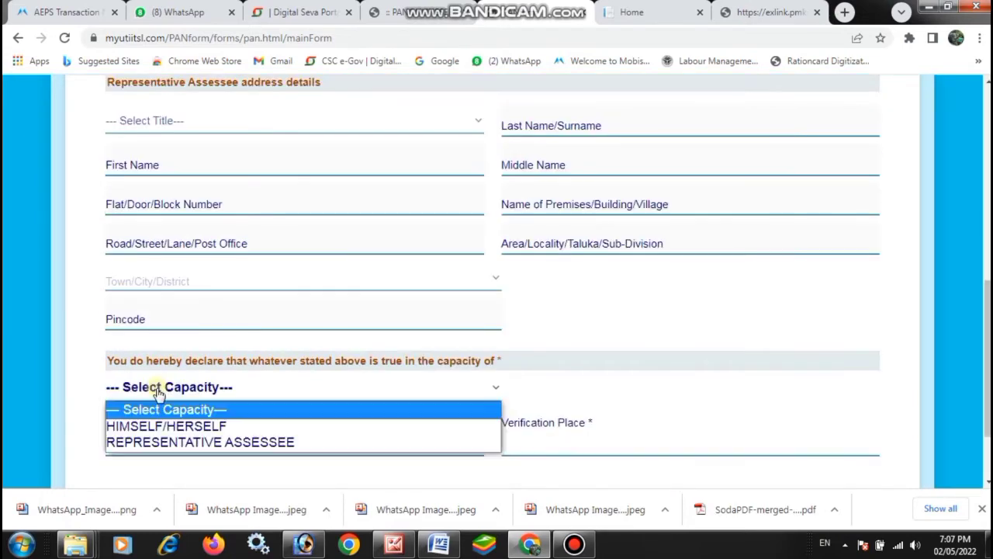
left_click(163, 425)
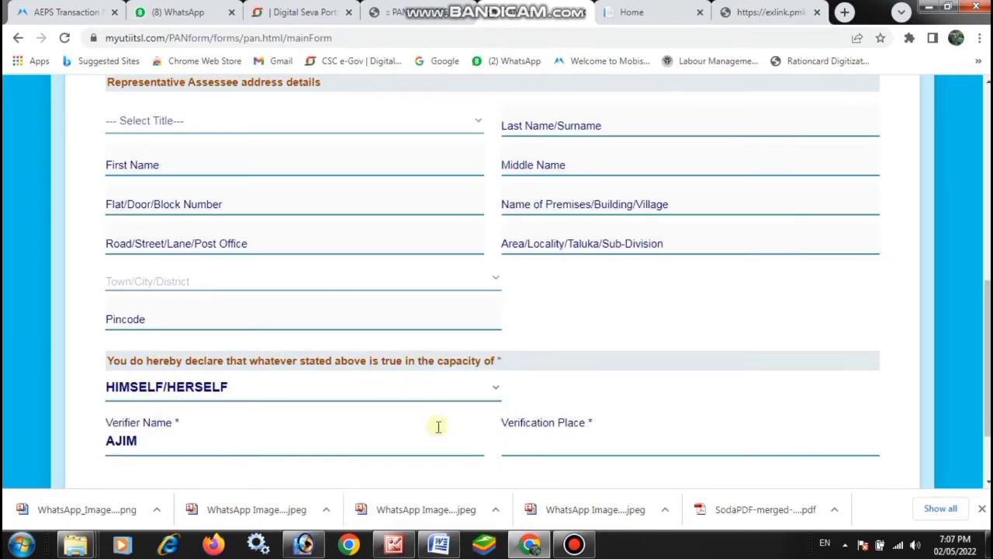
Step: Fill in SENTHAL as the verification place
scroll(481, 403, "down", 1)
left_click(536, 379)
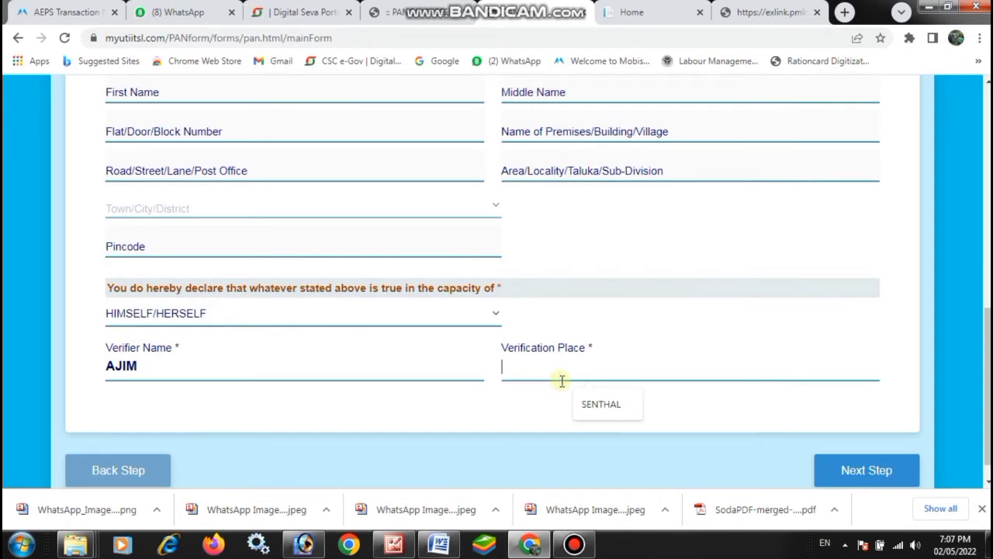
left_click(598, 405)
scroll(333, 351, "down", 1)
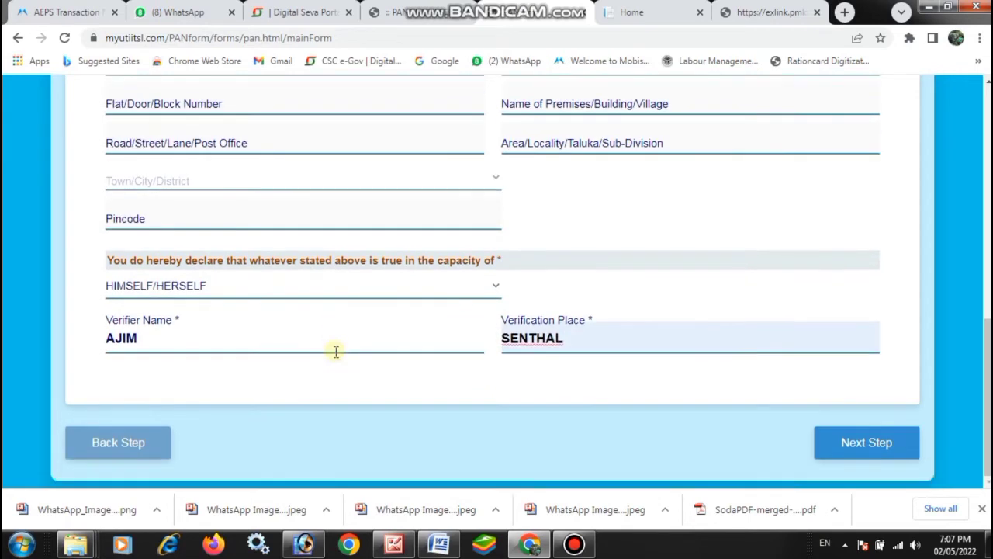
Step: Advance to Documents Upload and submit Form 49A to get the acknowledgment receipt
left_click(863, 450)
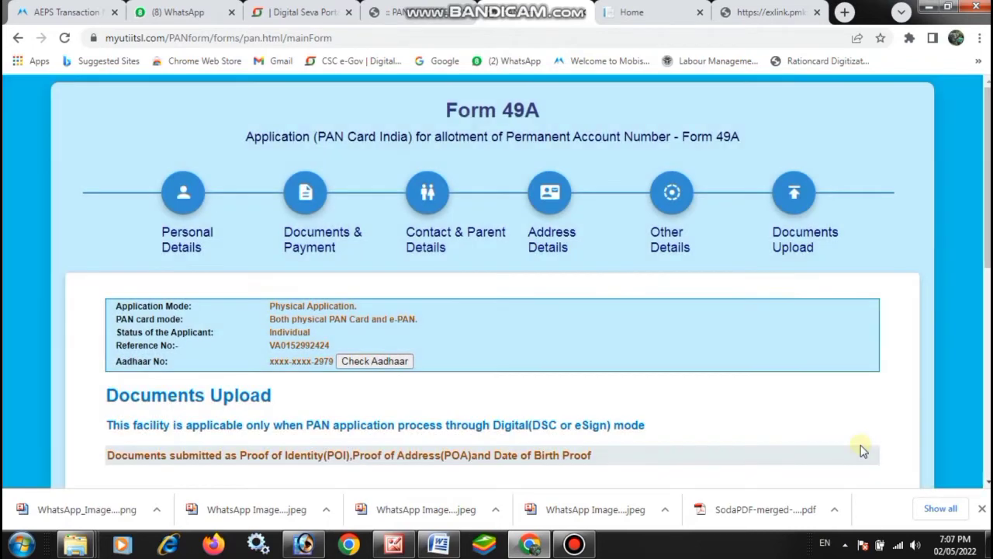
scroll(667, 379, "down", 2)
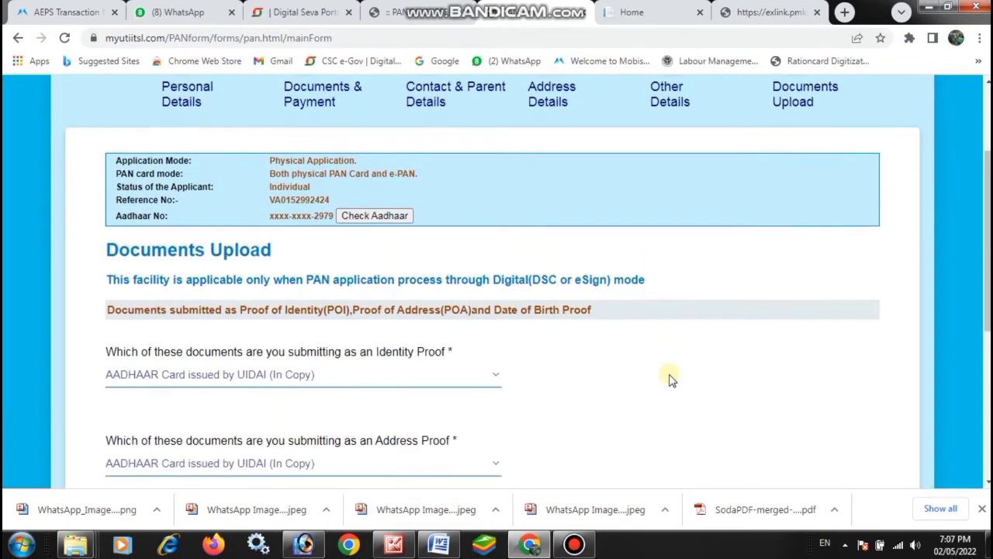
scroll(671, 379, "down", 5)
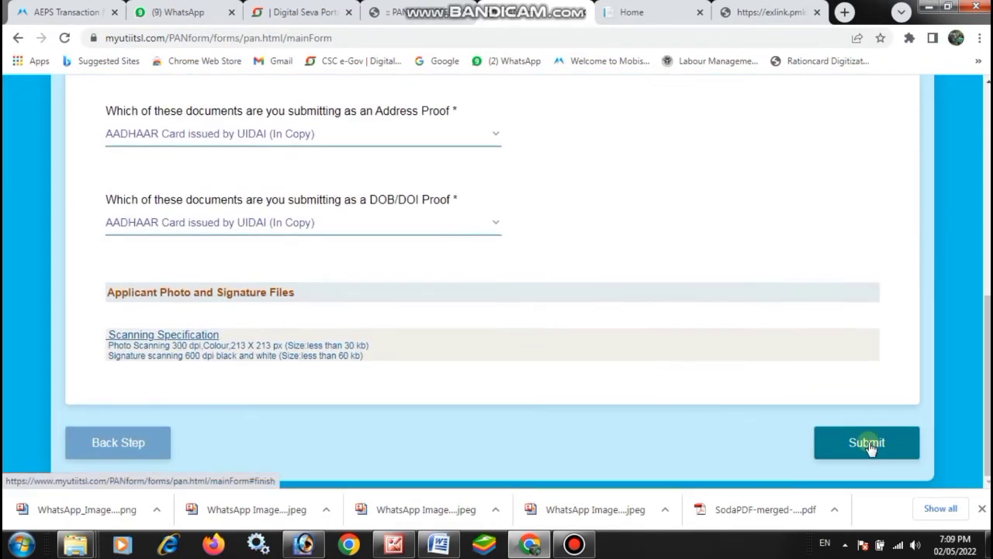
left_click(868, 448)
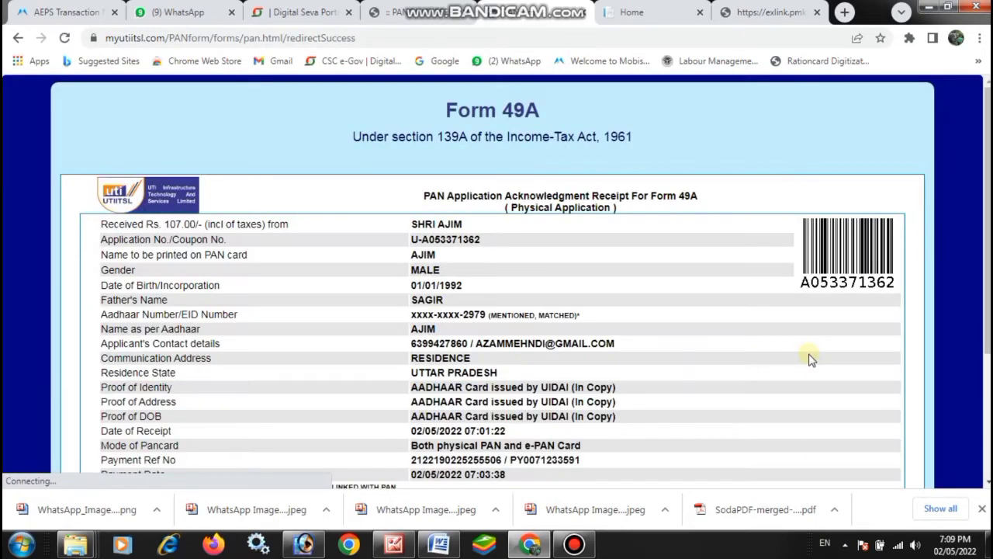
Step: Print the acknowledgment receipt to the Save as PDF destination
scroll(809, 359, "down", 3)
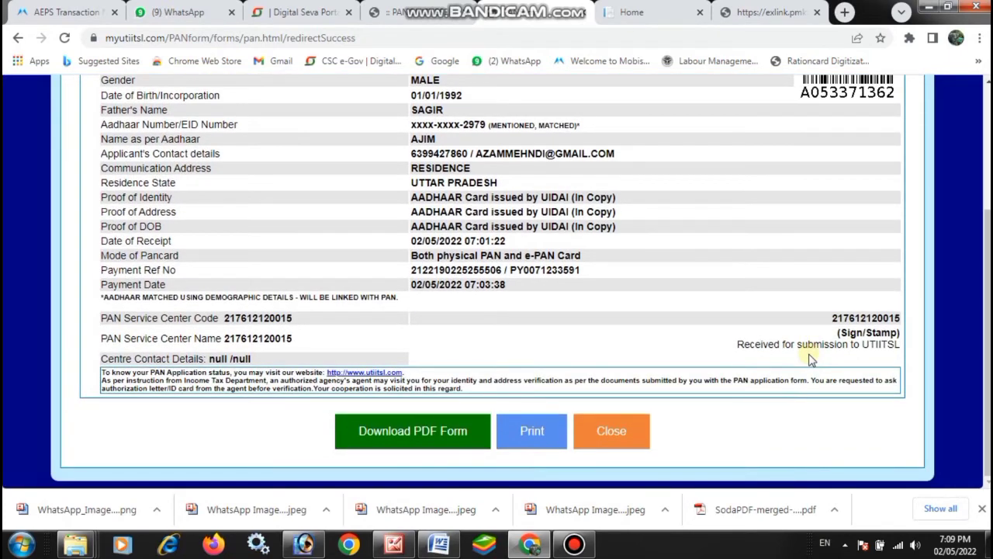
left_click(541, 446)
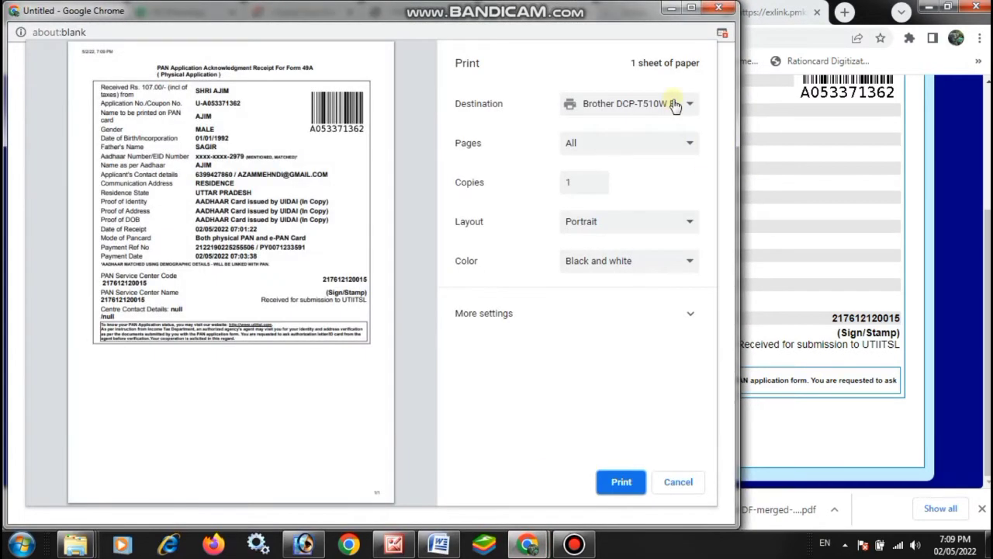
left_click(672, 106)
left_click(621, 133)
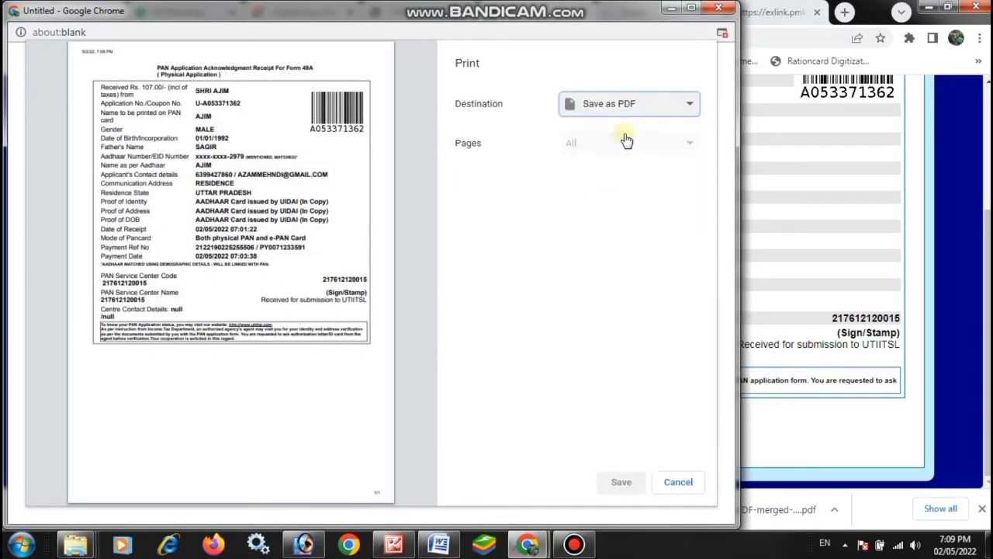
left_click(625, 482)
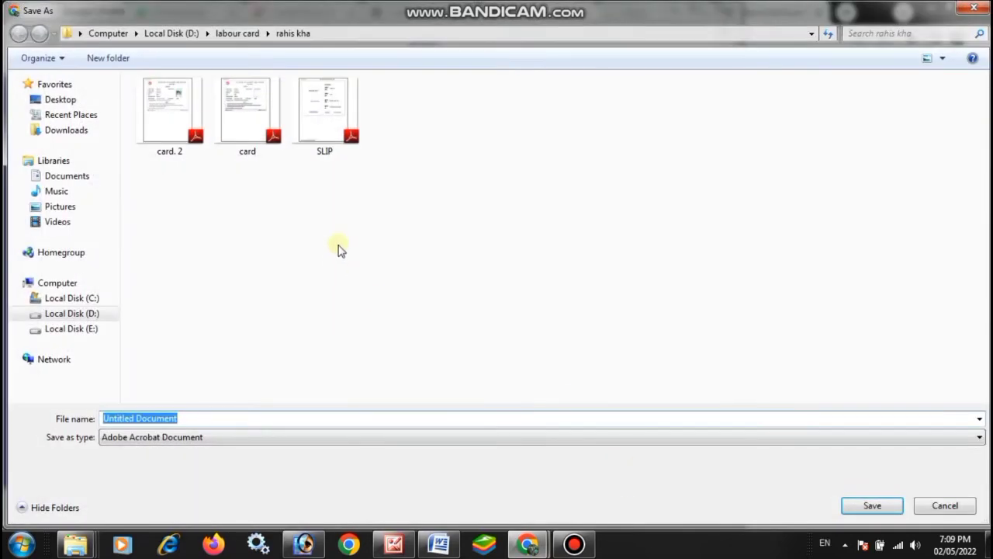
Step: Browse to the Azam folder on drive D: as the save location
left_click(82, 314)
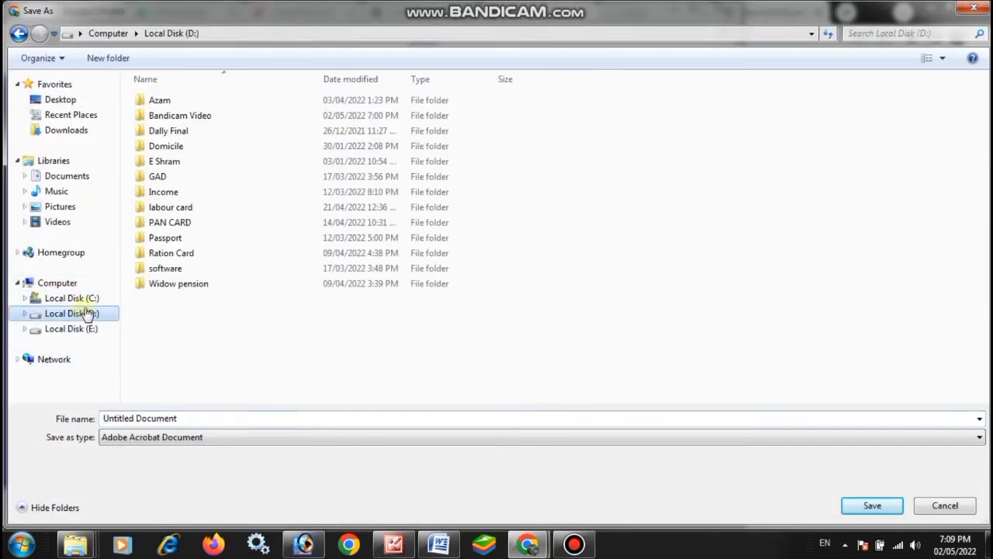
double_click(173, 104)
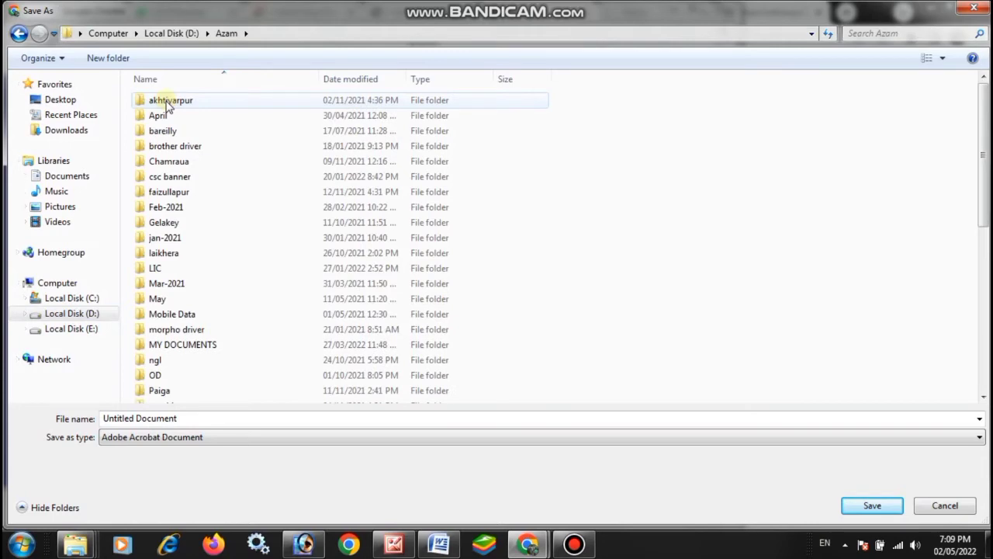
key("y")
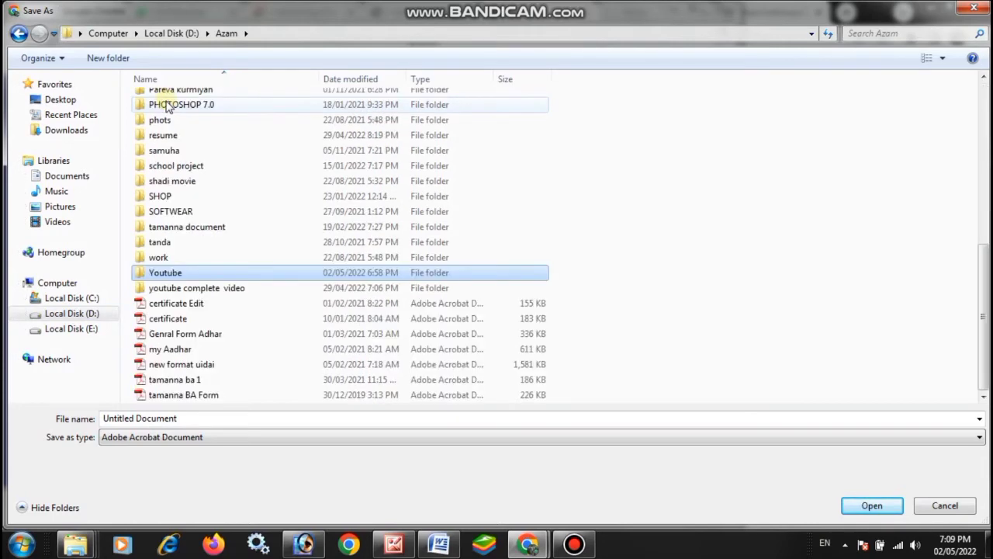
scroll(165, 106, "up", 1)
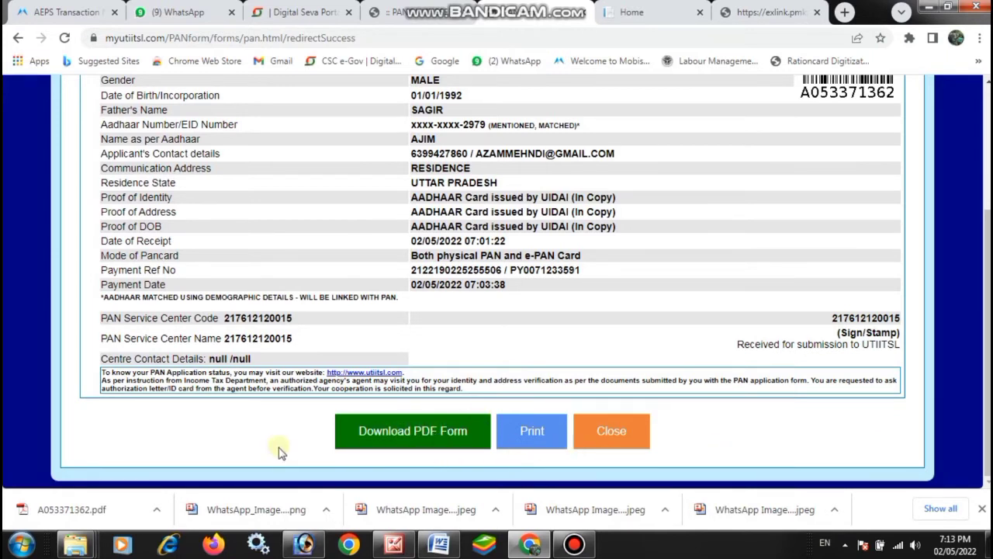
Step: Locate the downloaded application PDF in its folder and copy it
right_click(120, 512)
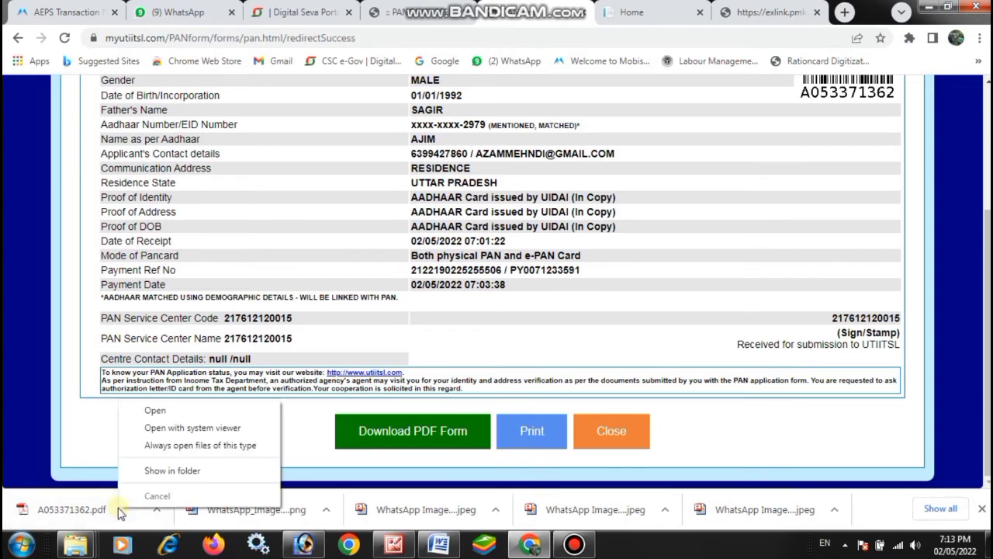
left_click(145, 471)
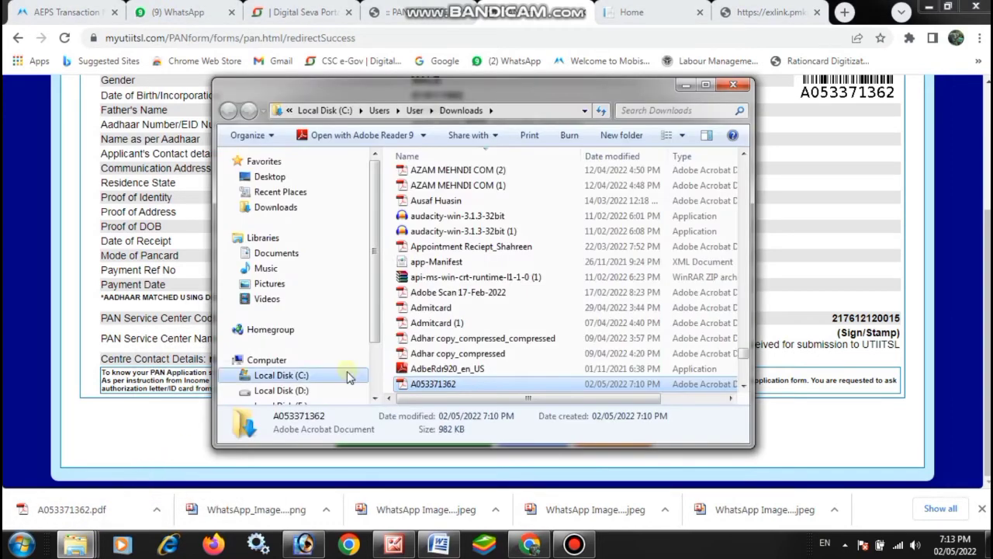
right_click(418, 385)
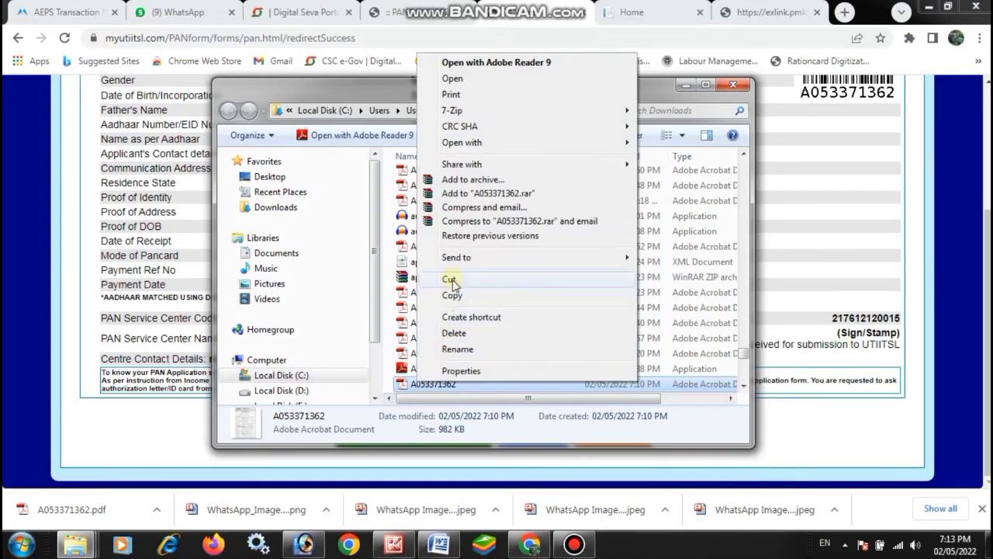
left_click(454, 293)
left_click(687, 87)
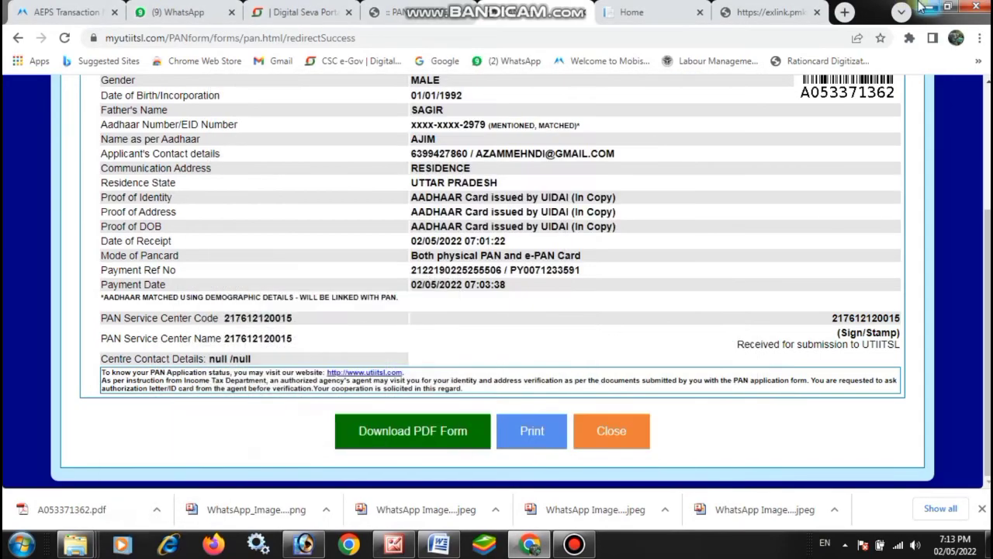
left_click(924, 8)
left_click(75, 544)
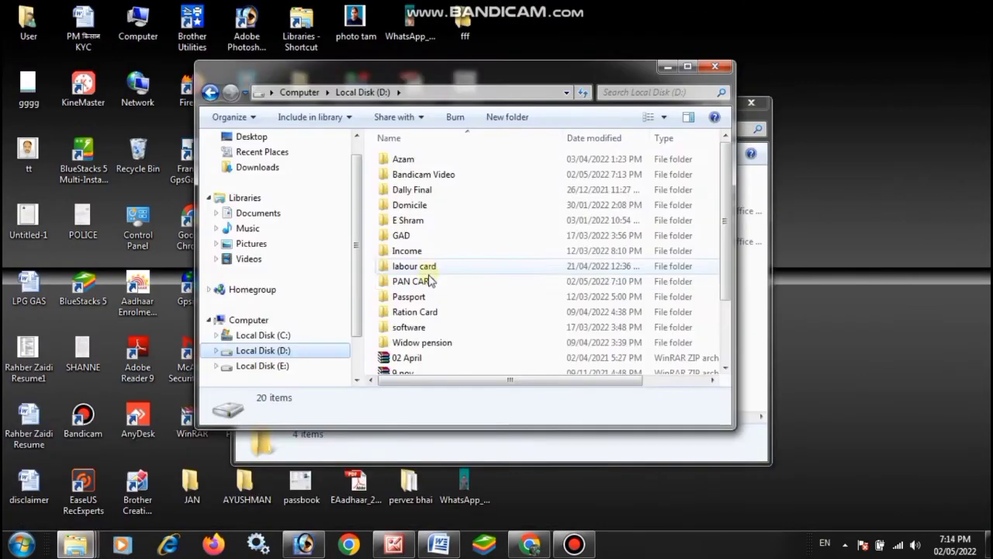
double_click(423, 284)
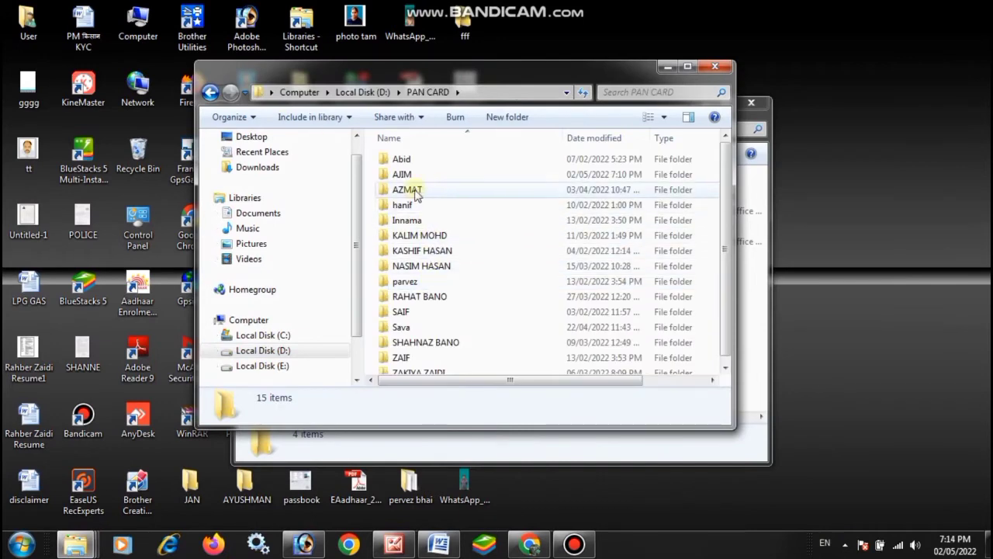
left_click(404, 177)
double_click(404, 177)
right_click(389, 220)
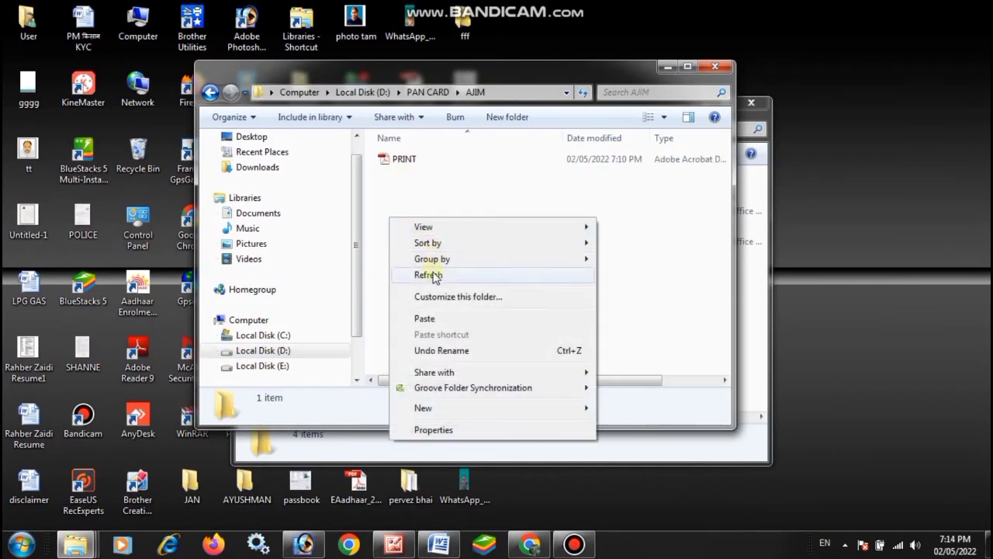
left_click(431, 324)
left_click(489, 259)
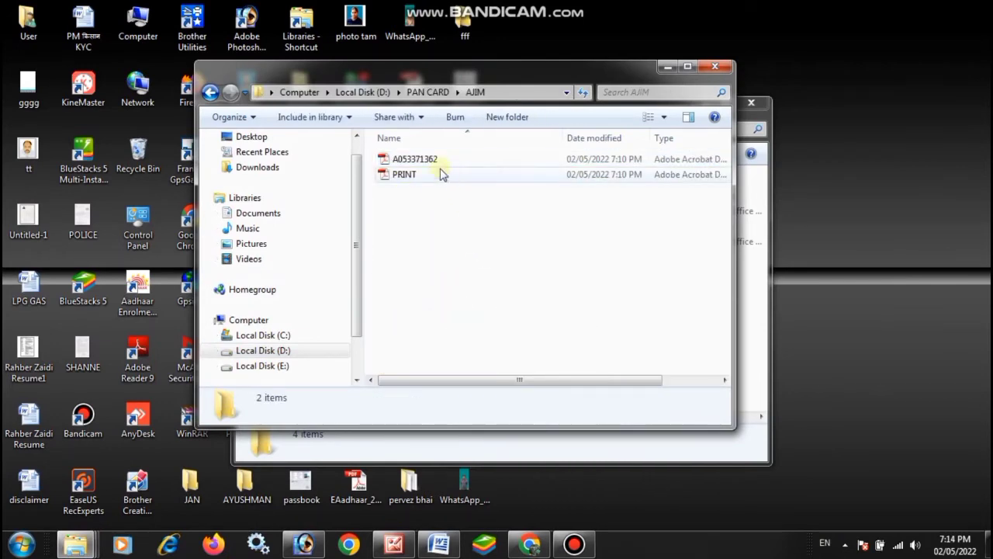
double_click(415, 159)
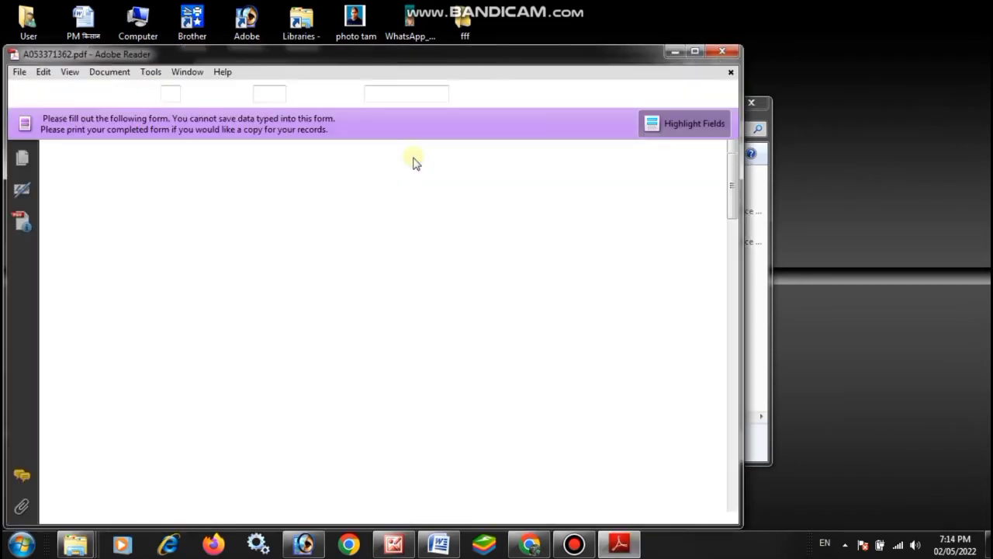
Step: Maximize Adobe Reader and scroll through both pages of the filled Form 49A
left_click(692, 52)
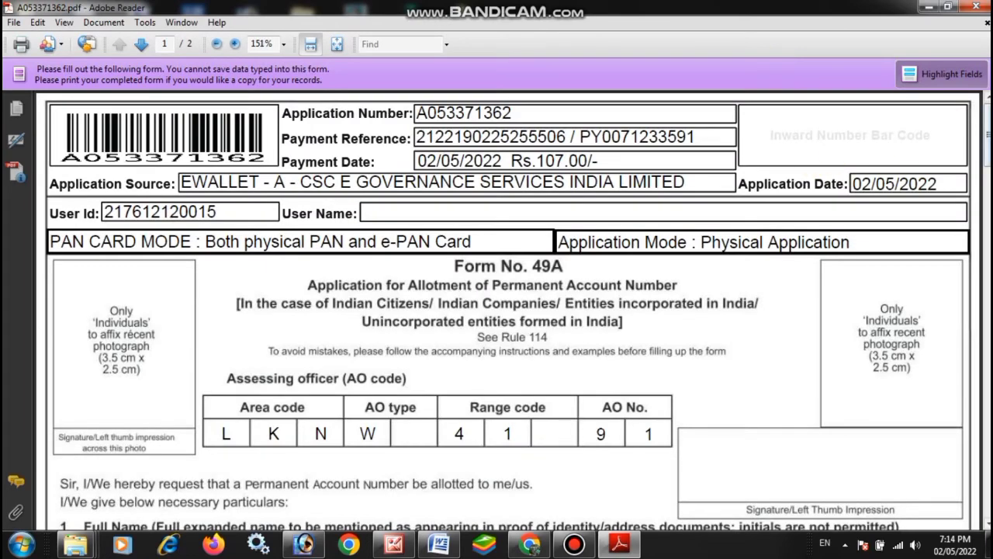
scroll(512, 311, "down", 10)
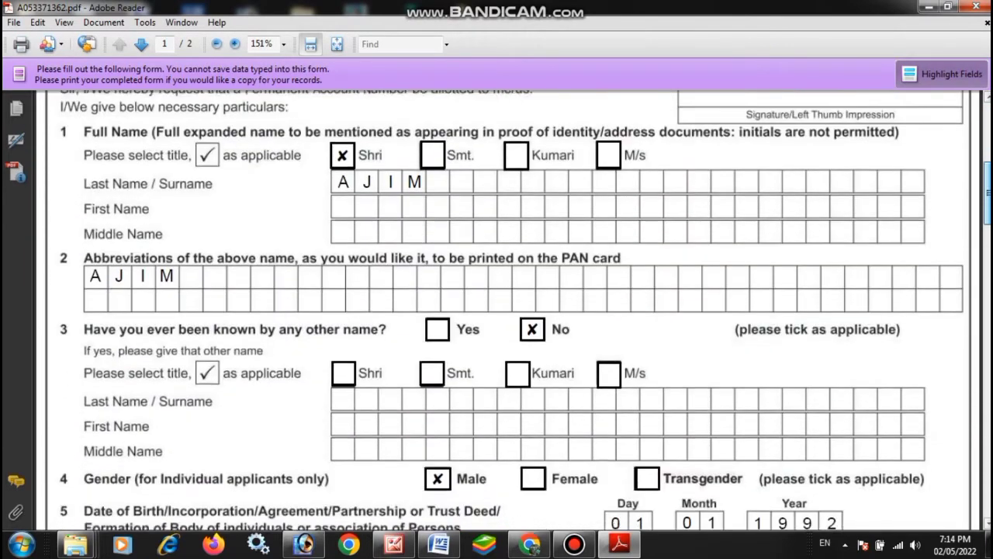
scroll(512, 310, "down", 10)
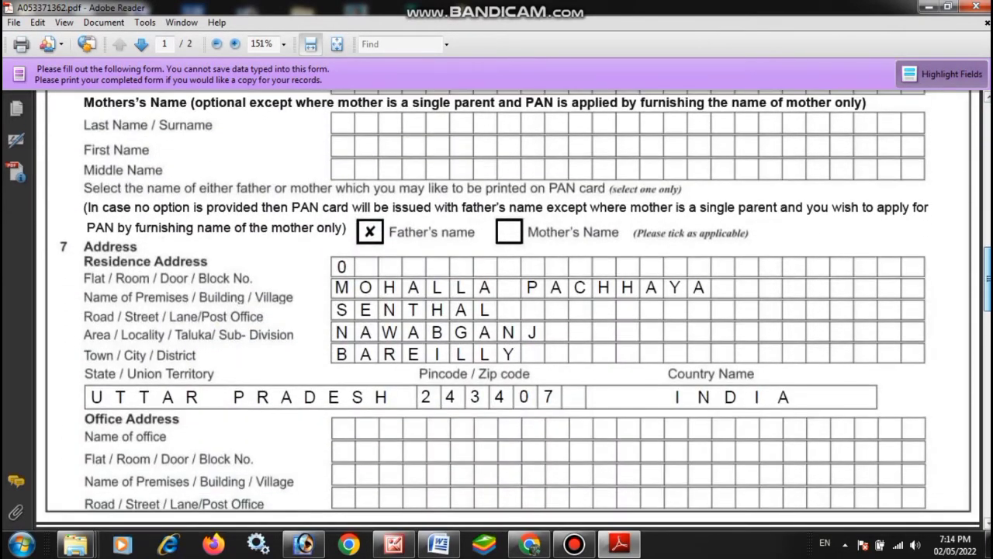
scroll(512, 310, "down", 10)
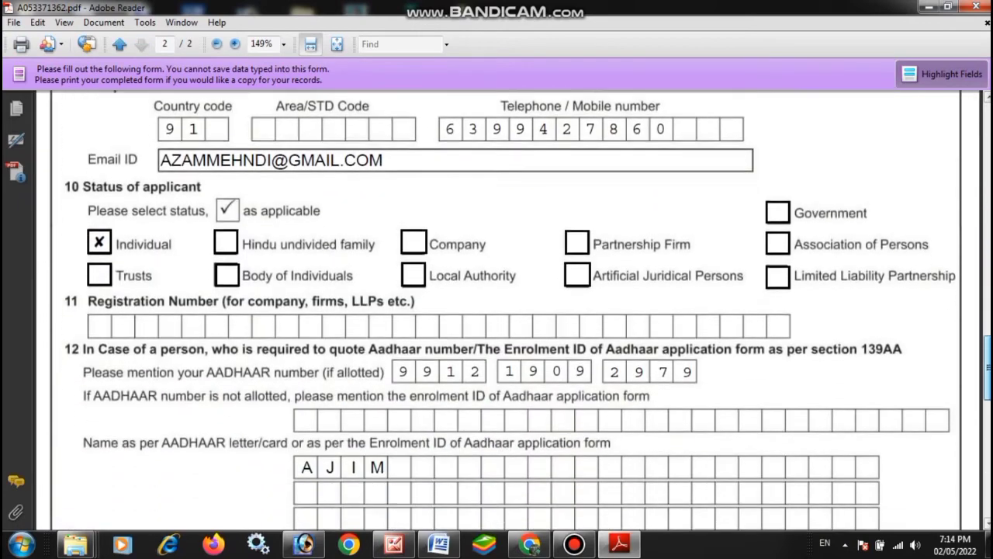
scroll(512, 310, "down", 10)
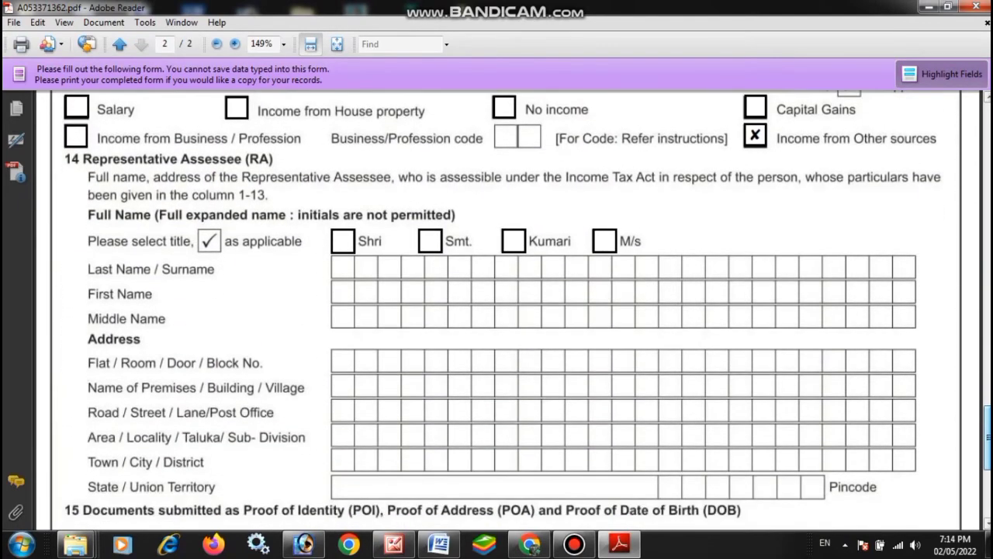
scroll(512, 311, "down", 5)
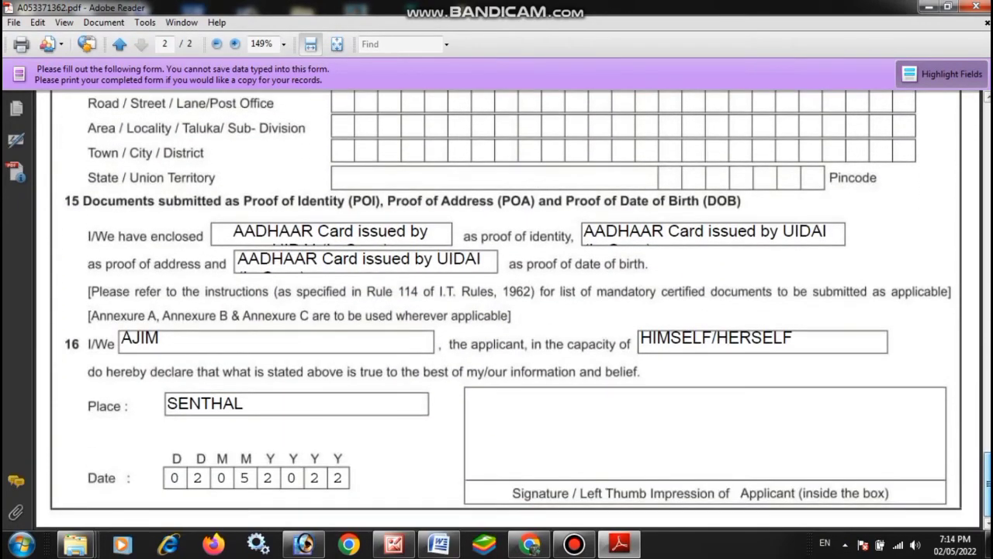
Step: Return to the top of page 1 and bring up File > Print
key("Home")
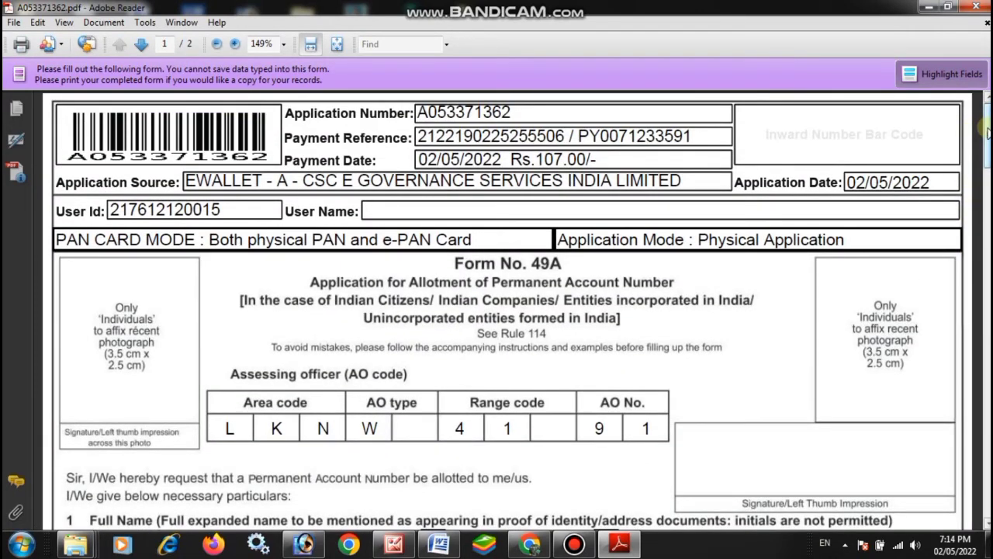
left_click(14, 22)
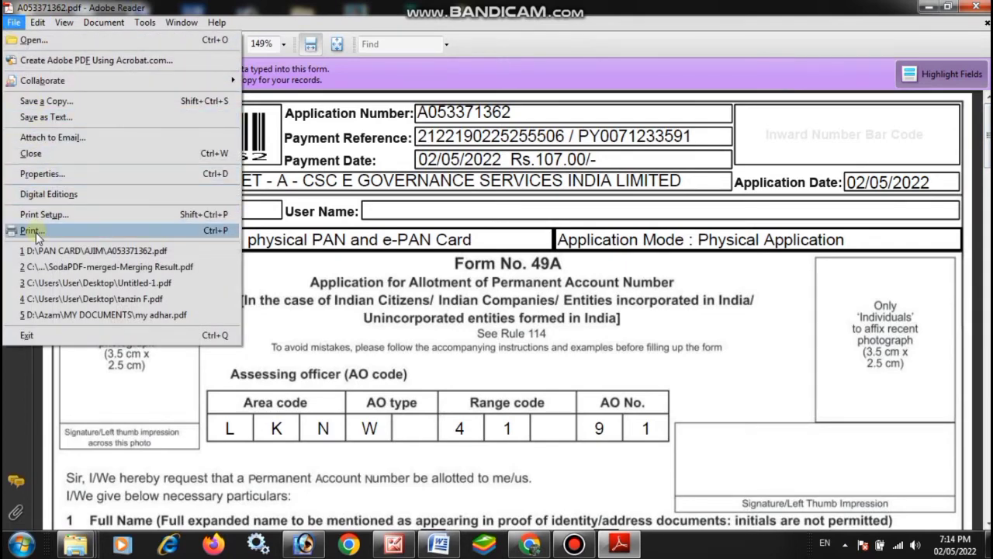
left_click(32, 230)
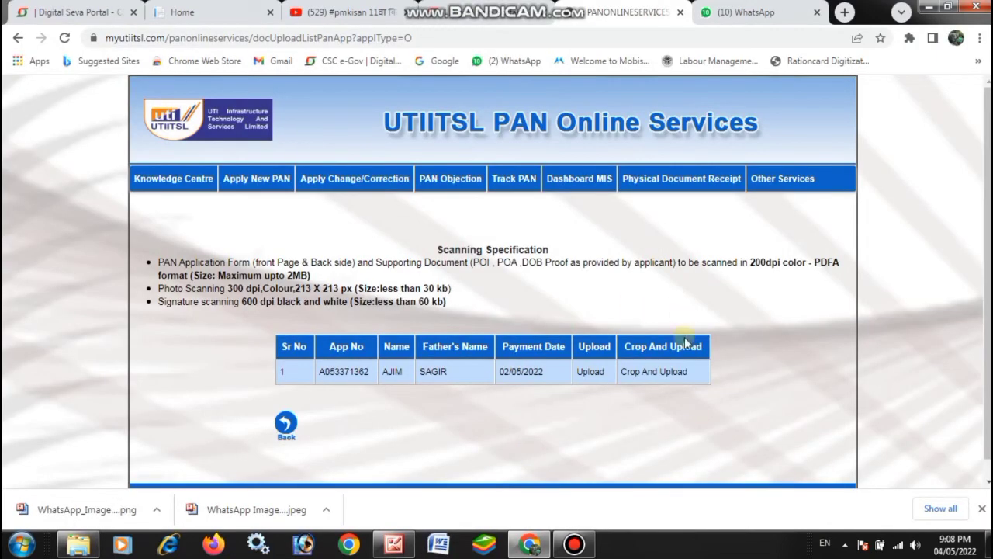
Step: Upload document.pdf from D:\PAN CARD's applicant folder on the Crop And Upload page
left_click(660, 374)
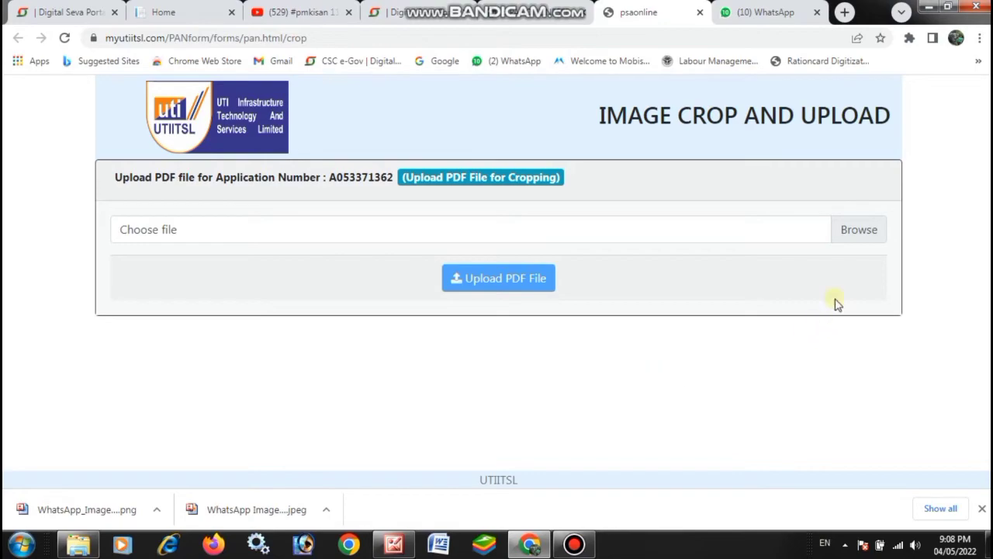
left_click(859, 230)
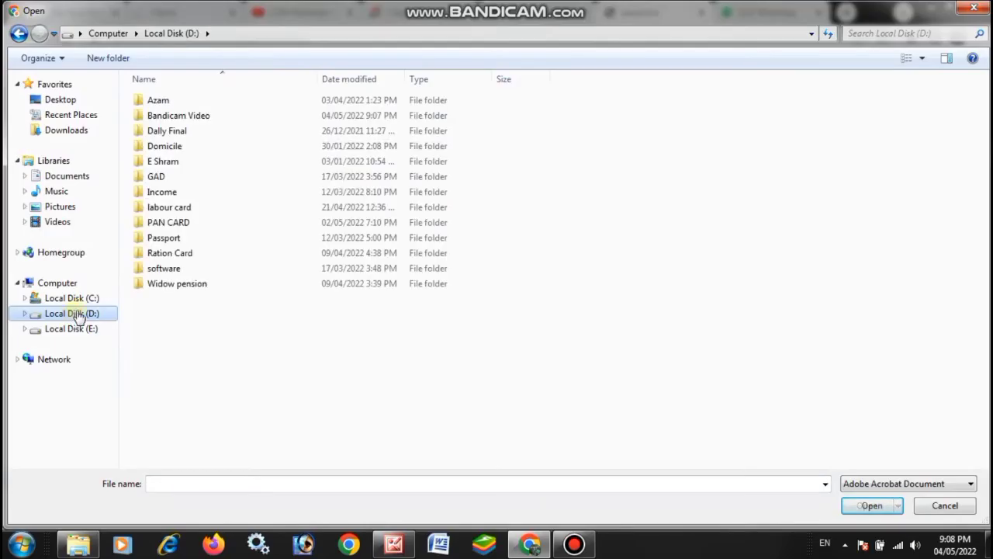
double_click(168, 222)
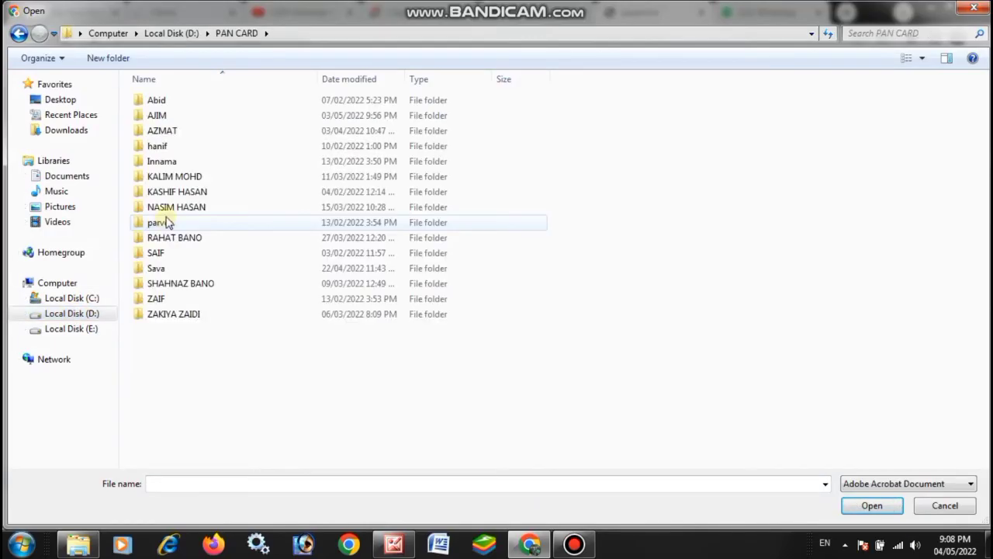
double_click(158, 115)
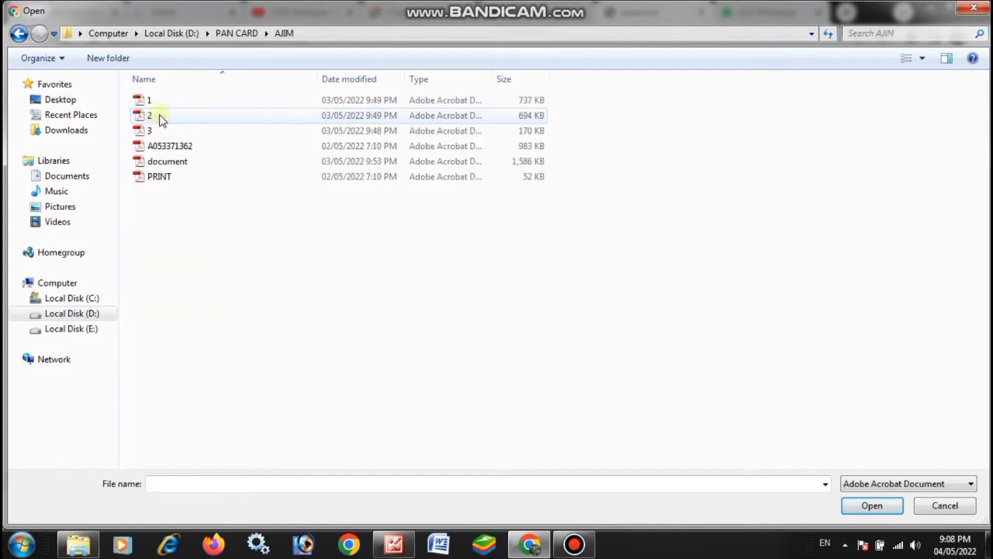
double_click(180, 166)
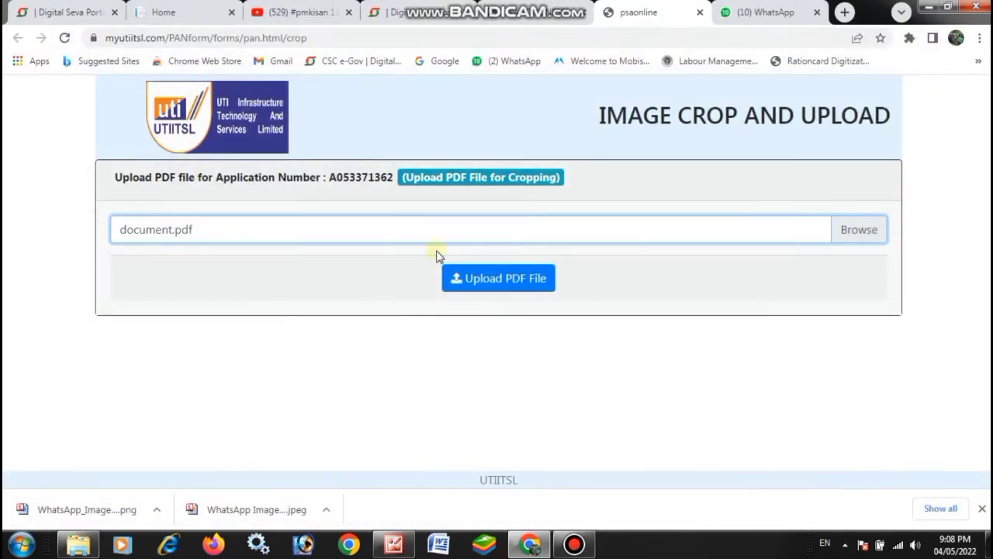
left_click(511, 287)
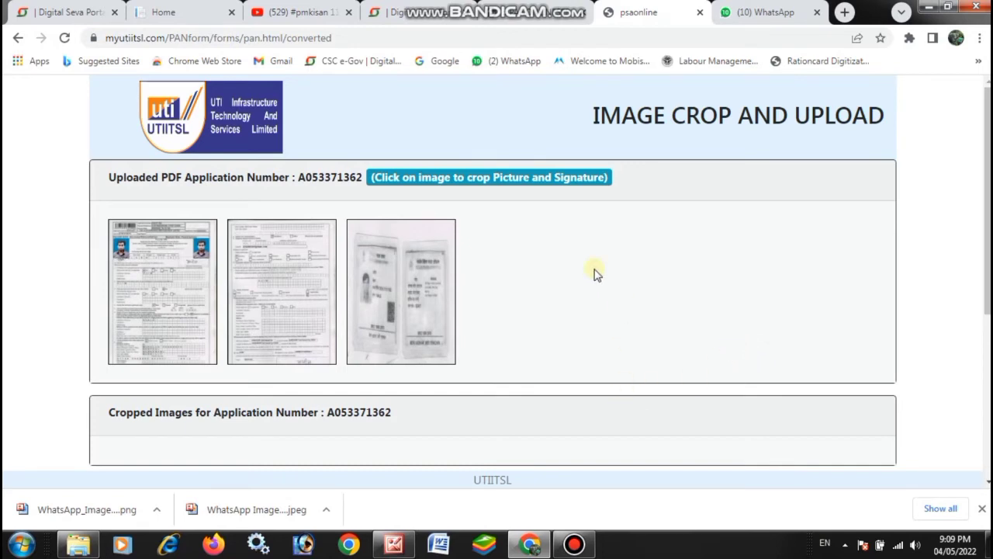
Step: Load the first scanned page thumbnail into the Crop Image panel
scroll(595, 273, "down", 2)
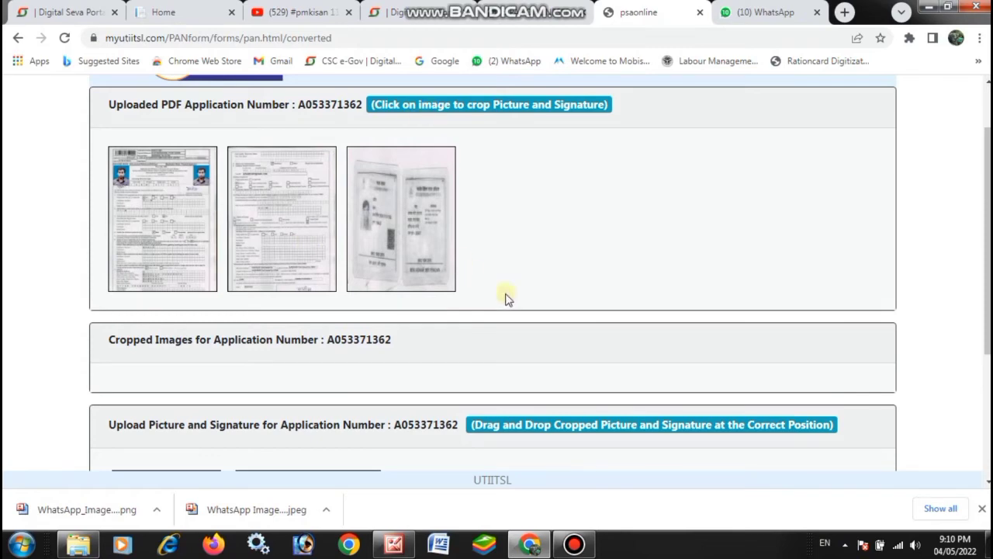
left_click(164, 225)
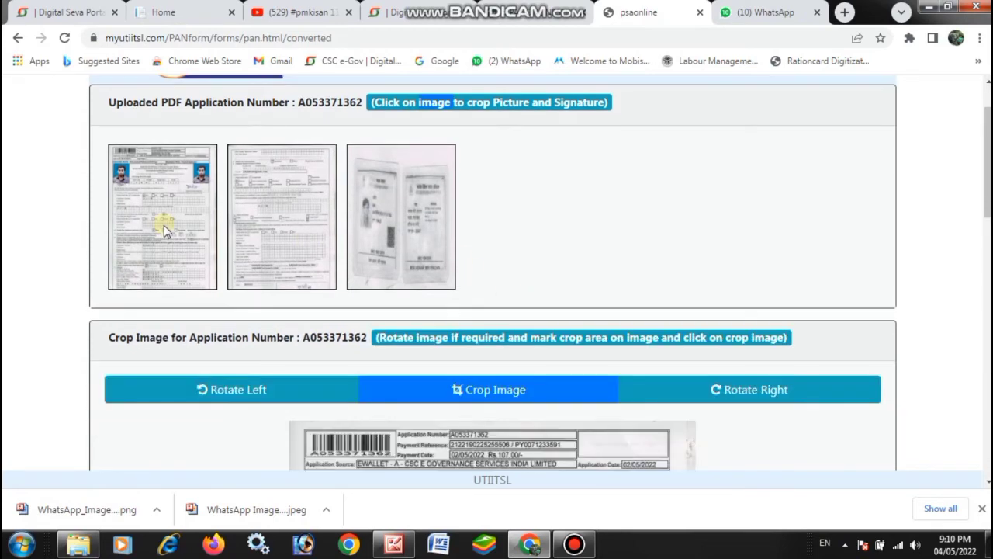